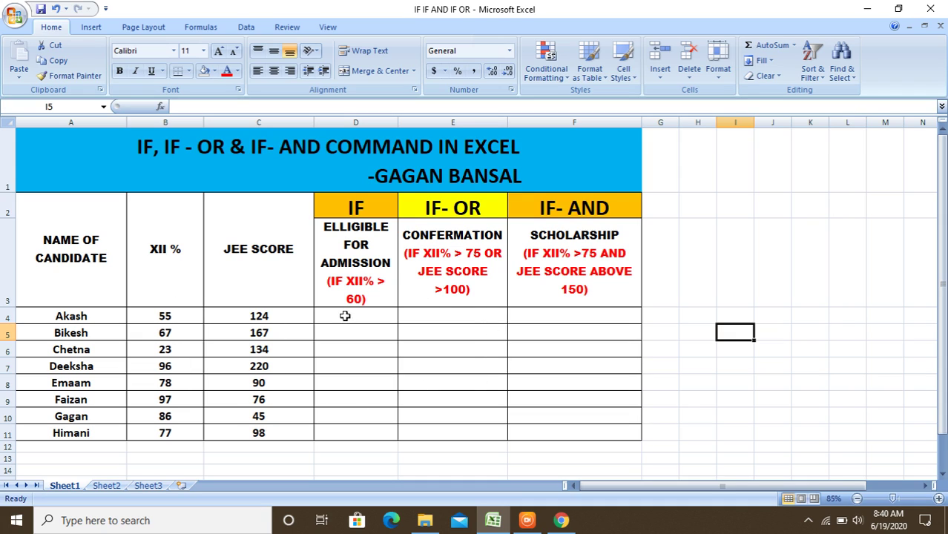
- Examine the IF, IF-OR and IF-AND headings with their criteria, and the candidate name, XII % and JEE score columns
left_click(358, 207)
left_click(436, 208)
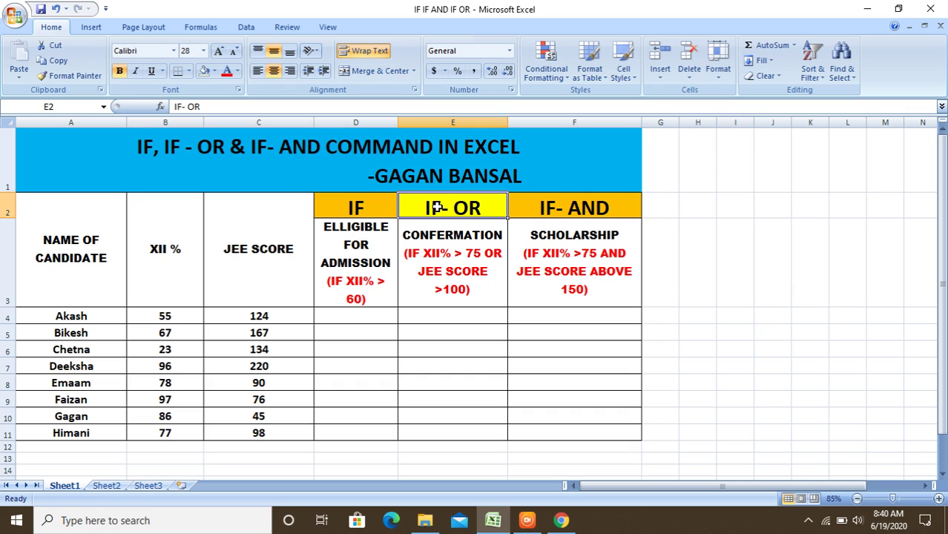
left_click(531, 208)
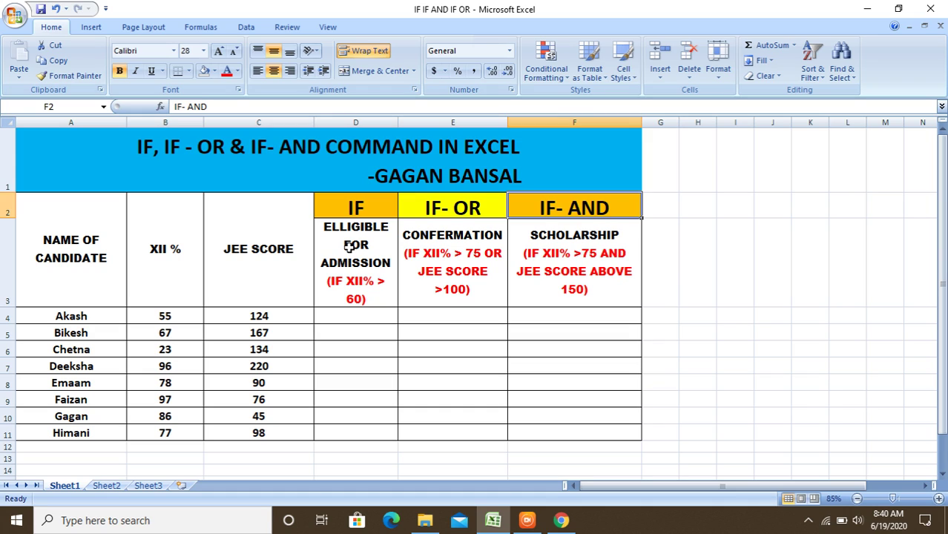
left_click(177, 279)
left_click_drag(164, 316, 169, 431)
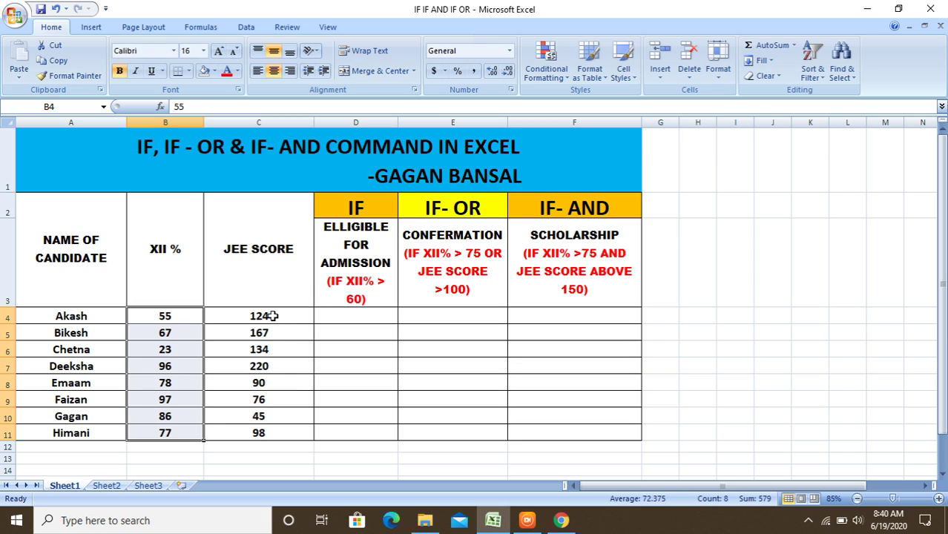
left_click_drag(273, 316, 278, 432)
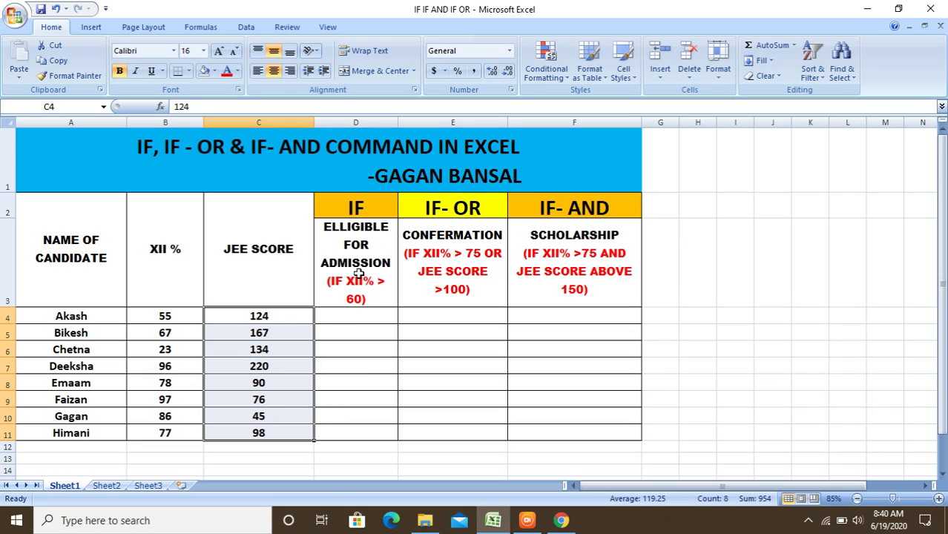
left_click(344, 246)
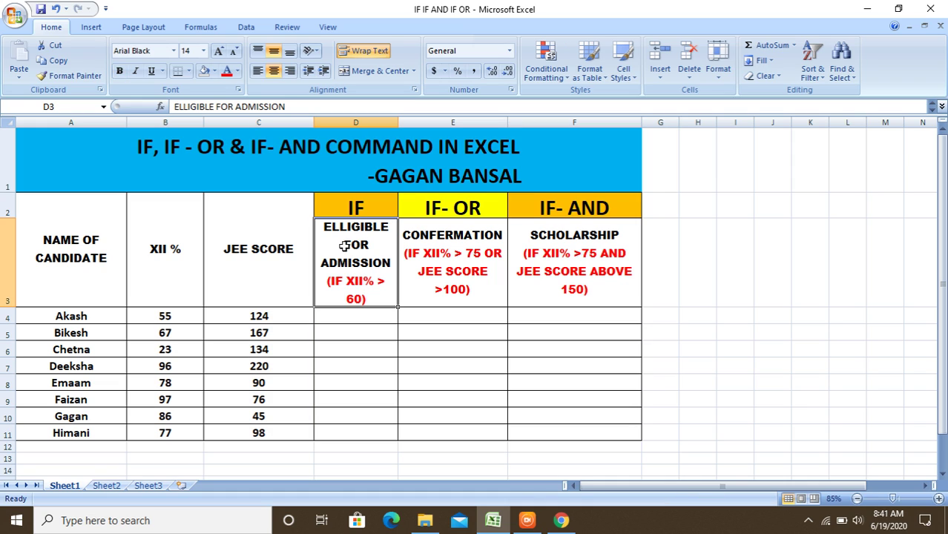
left_click(436, 255)
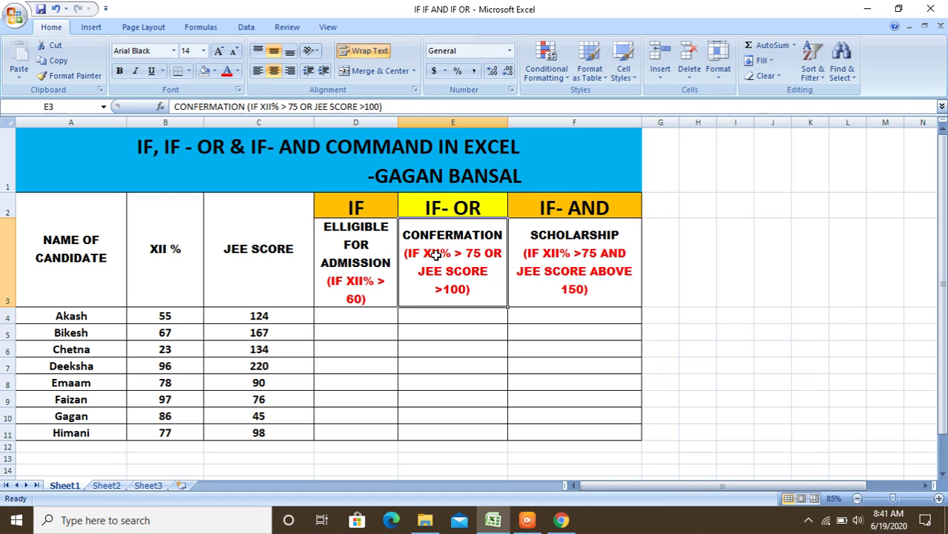
left_click(534, 268)
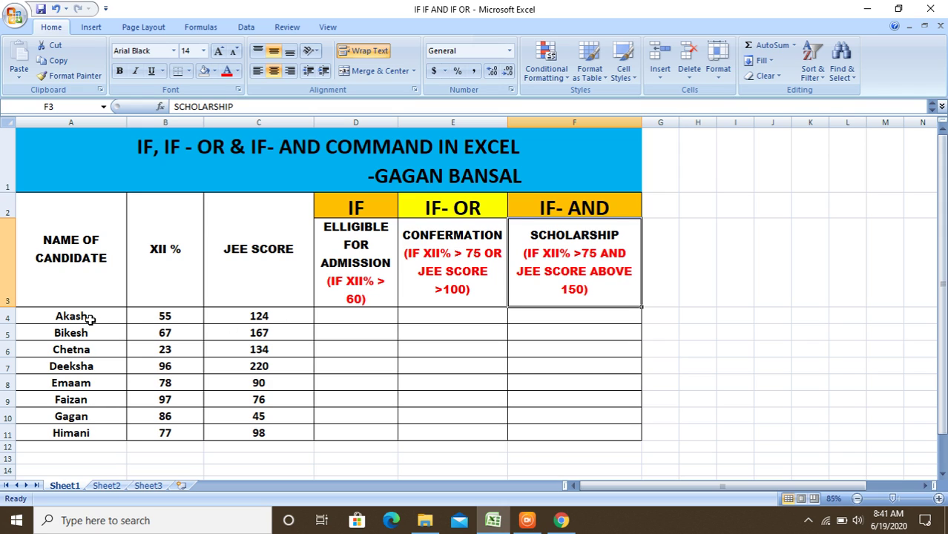
left_click_drag(91, 315, 84, 432)
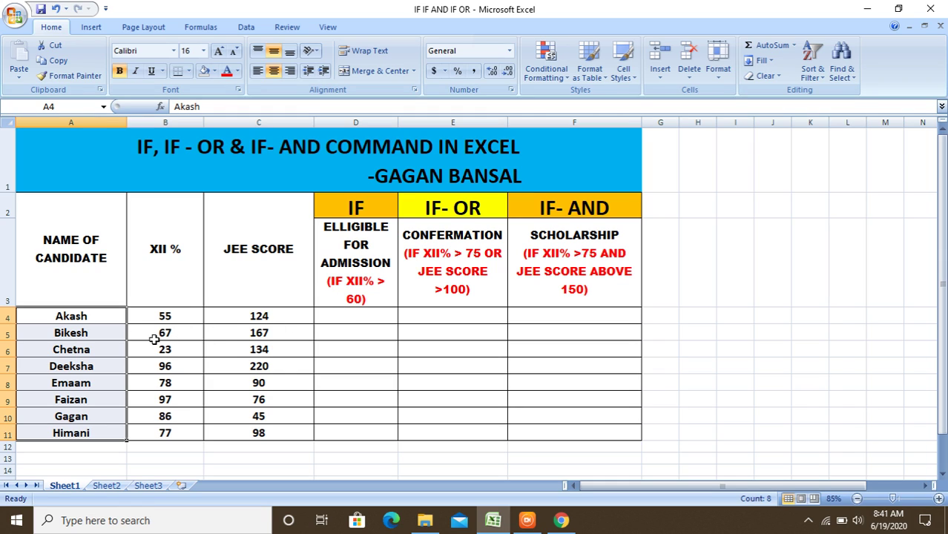
- Highlight the XII % values above 60, cells B5 and B7:B11, with a yellow fill
left_click(158, 335)
left_click(213, 70)
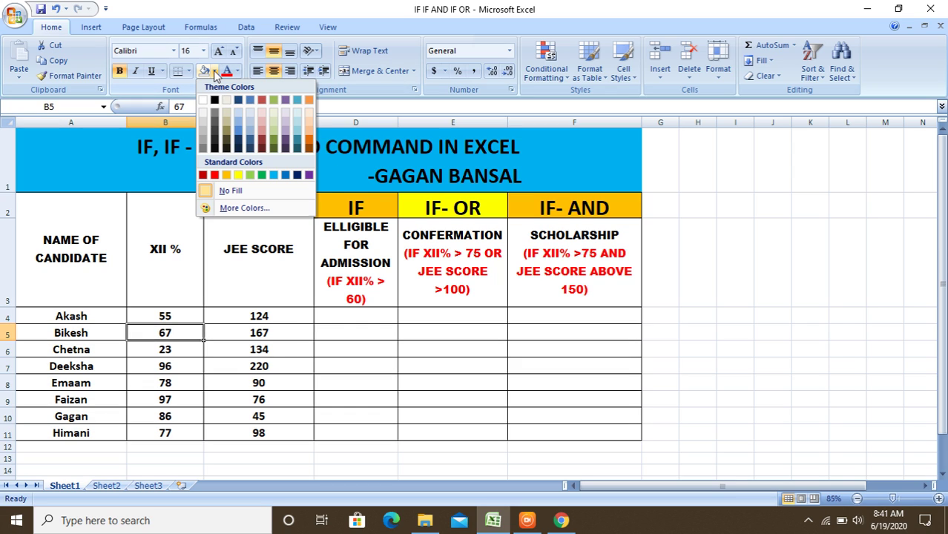
left_click(226, 175)
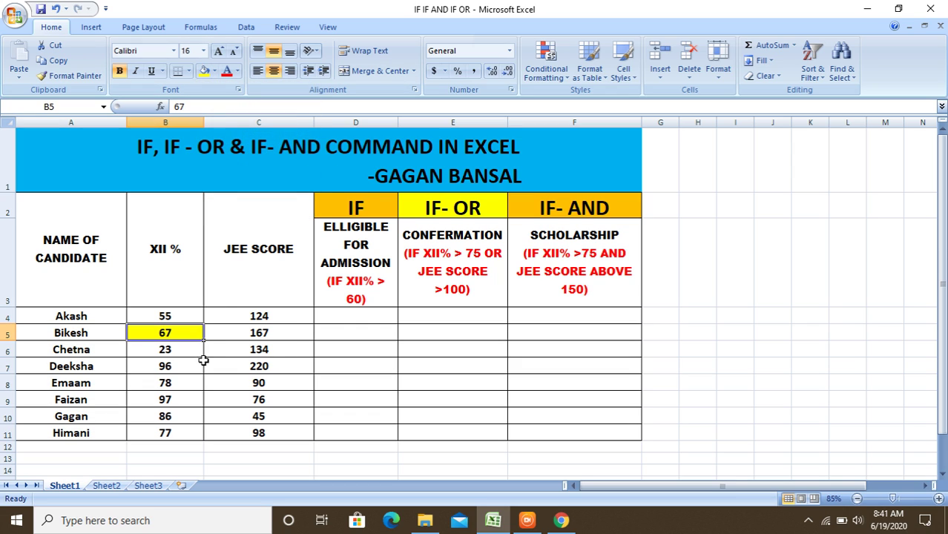
left_click_drag(189, 364, 187, 431)
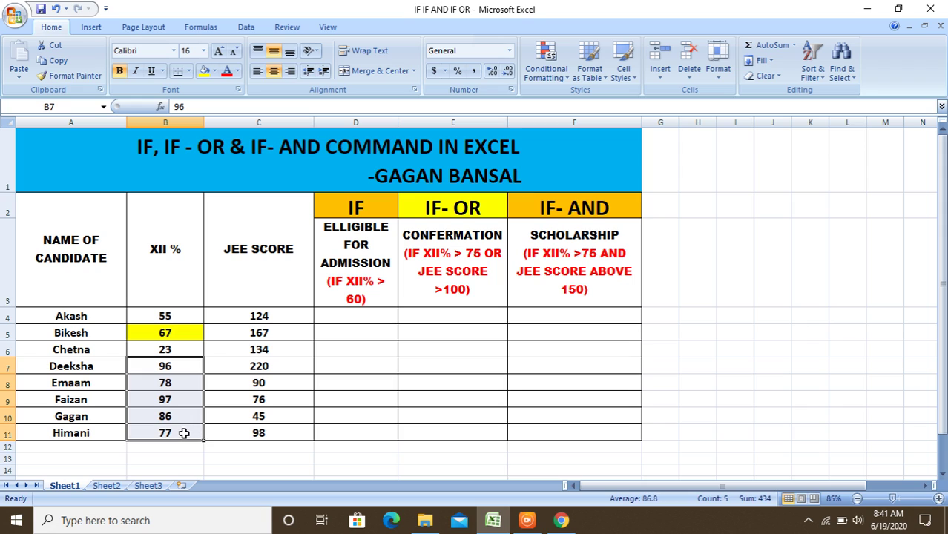
left_click(205, 70)
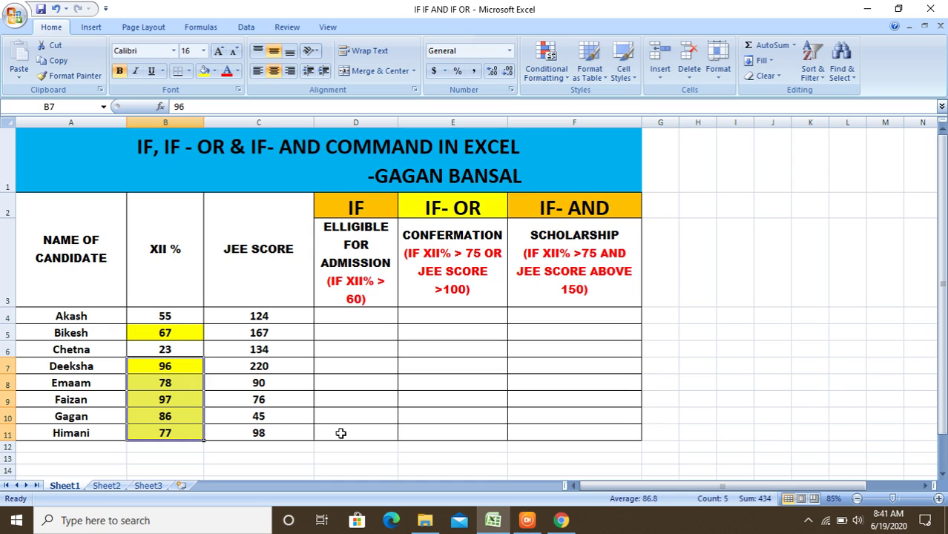
- Begin an IF formula in cell D4 with the logical test B4>60
left_click(334, 319)
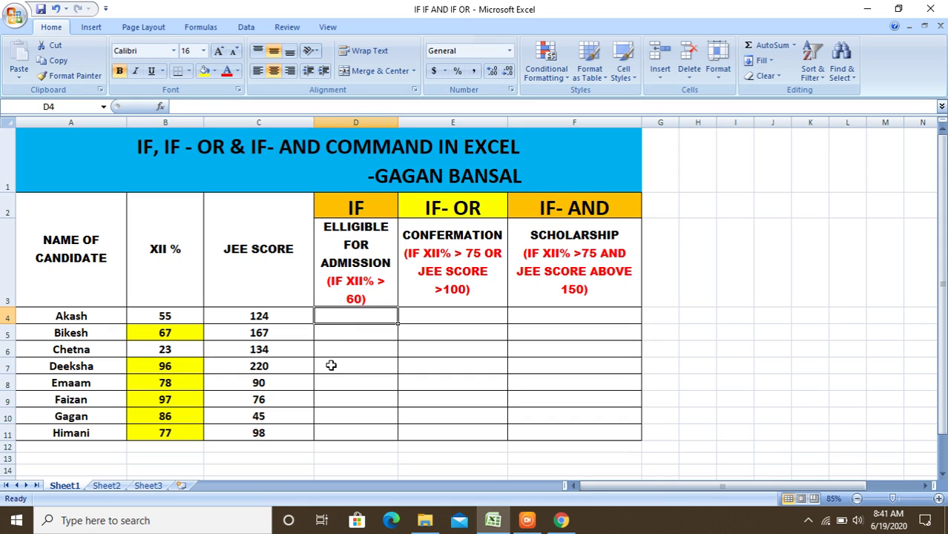
type("=")
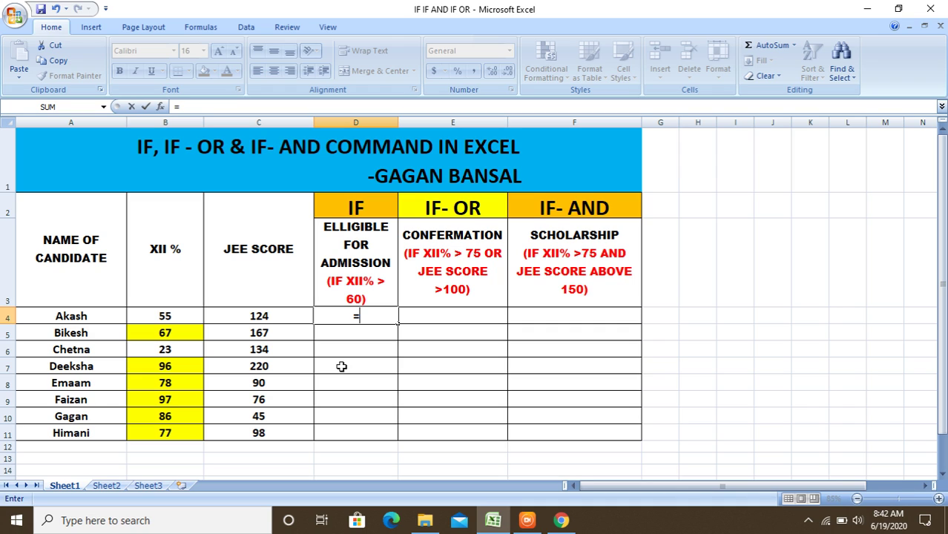
type("IF")
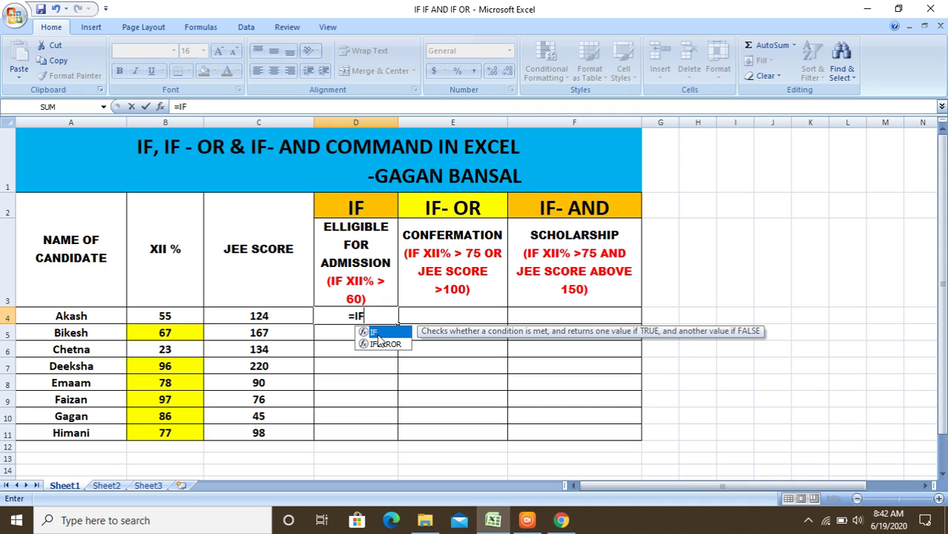
type("(")
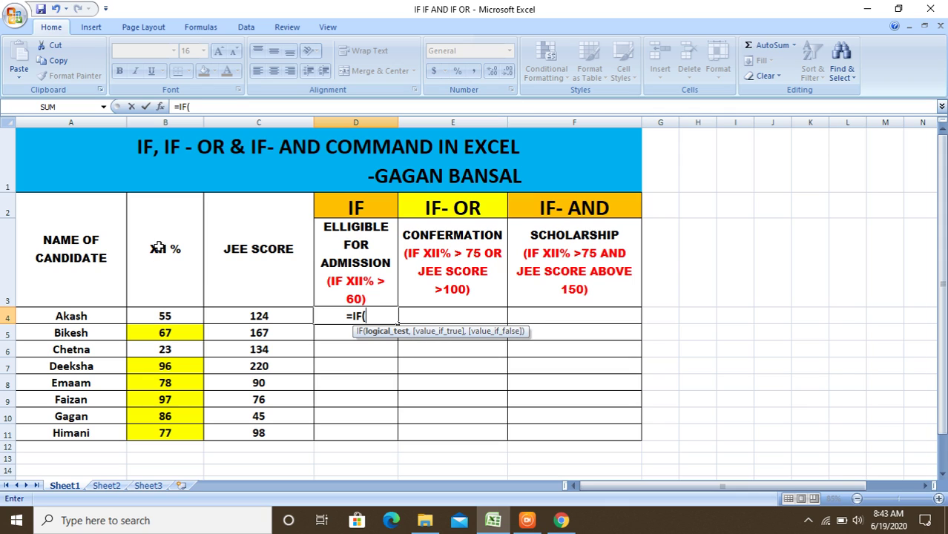
left_click(176, 314)
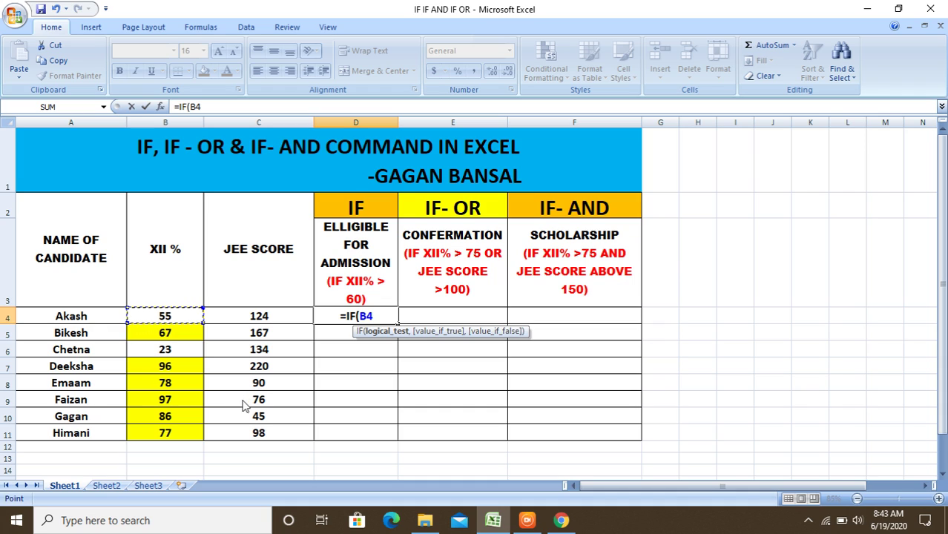
type(">")
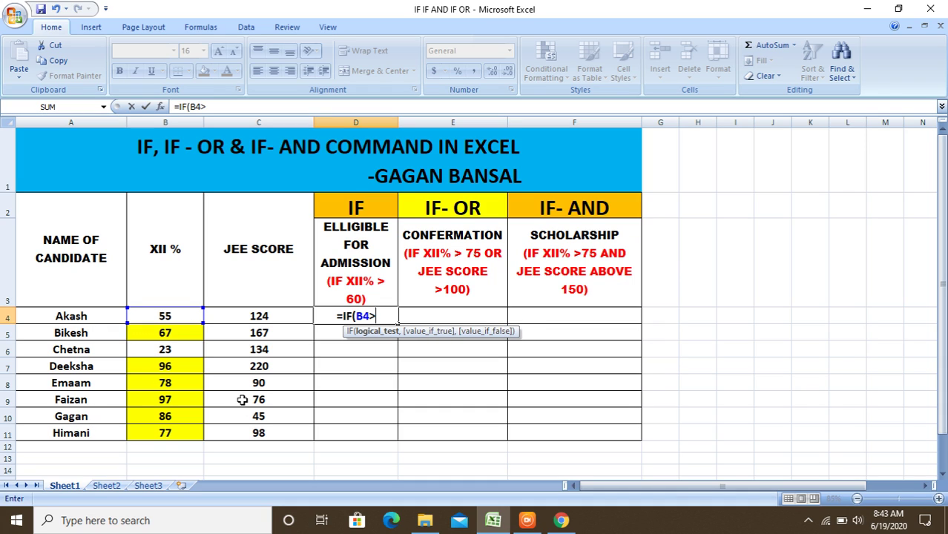
type("60")
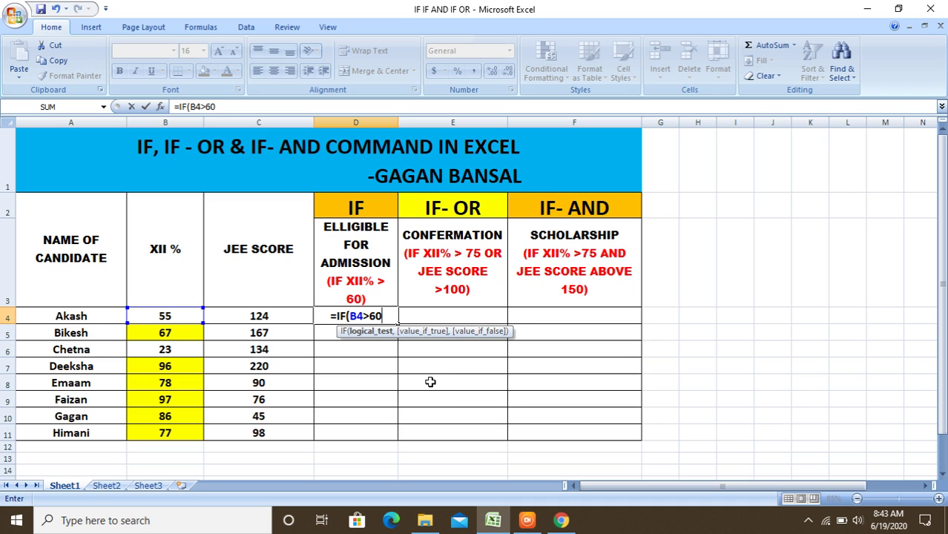
type(",")
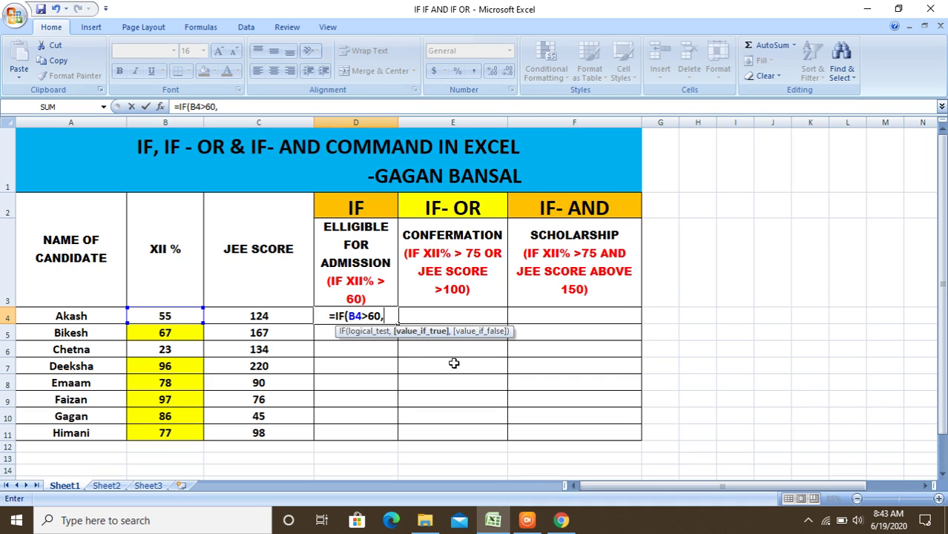
- Give the D4 formula "ELLEGIBLE" as its value if true
type("\"")
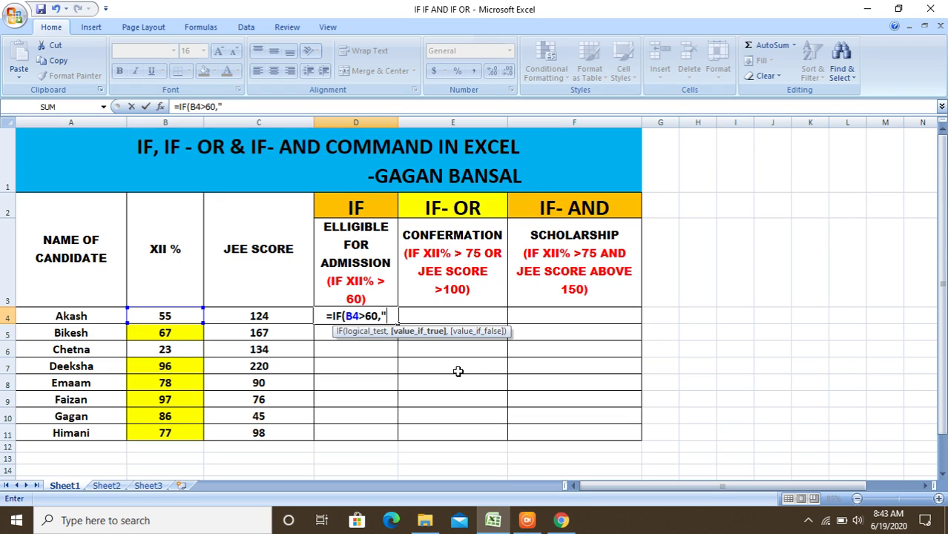
type("ELLEGI")
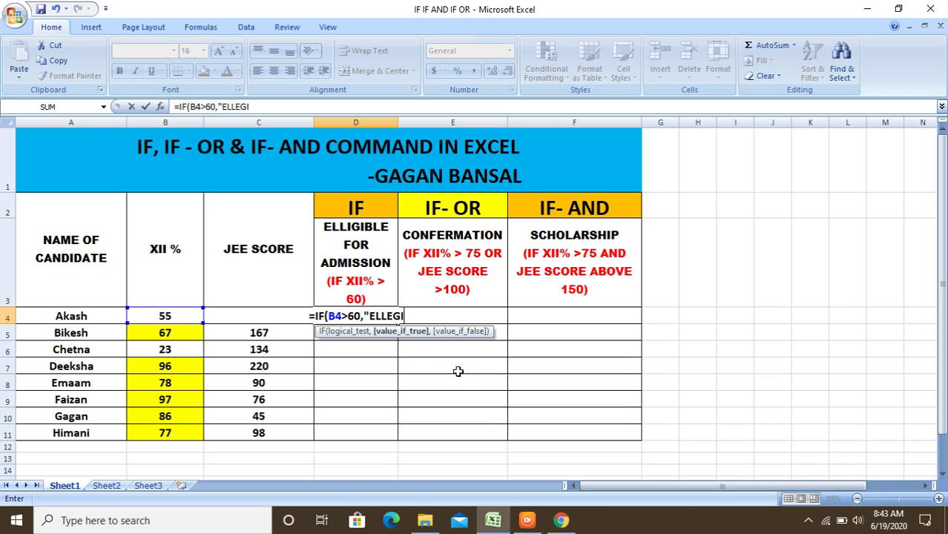
type("BLR")
key("BackSpace")
type("E")
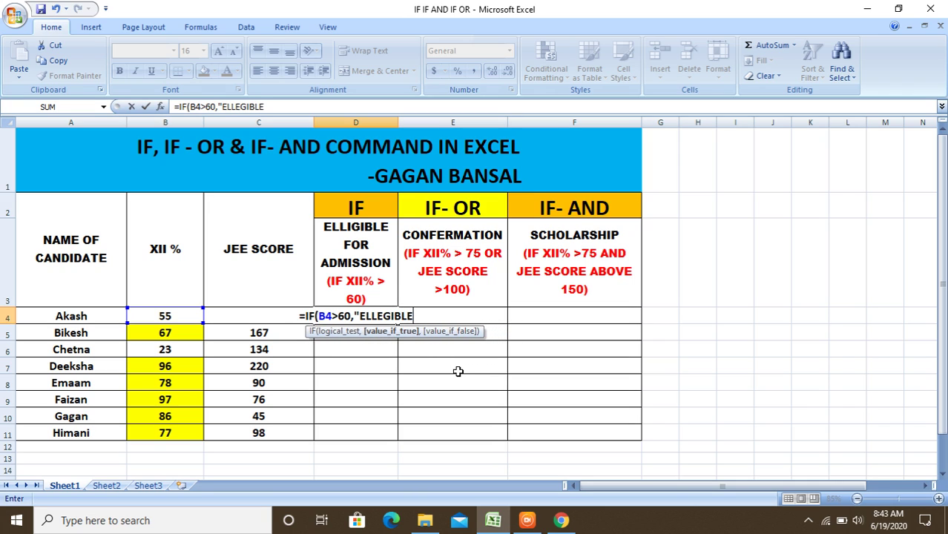
type("\"")
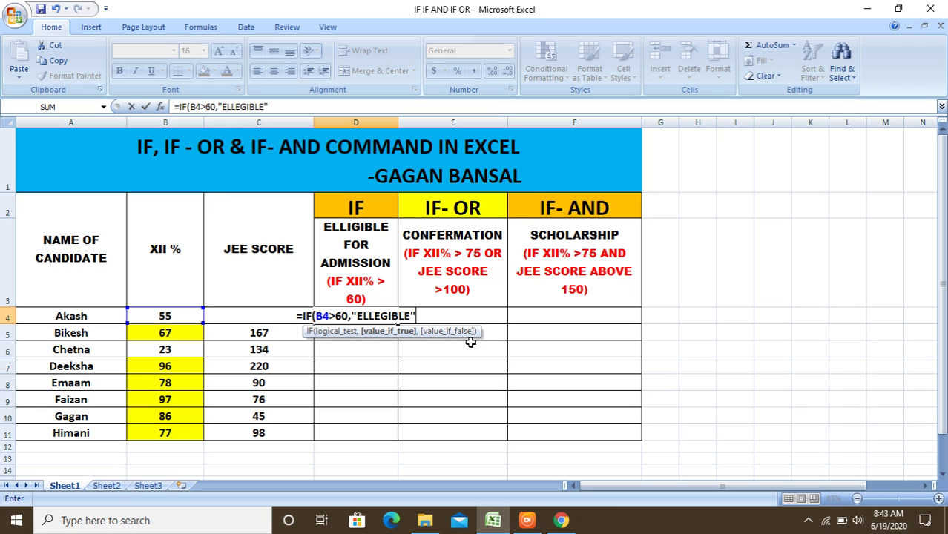
type(",")
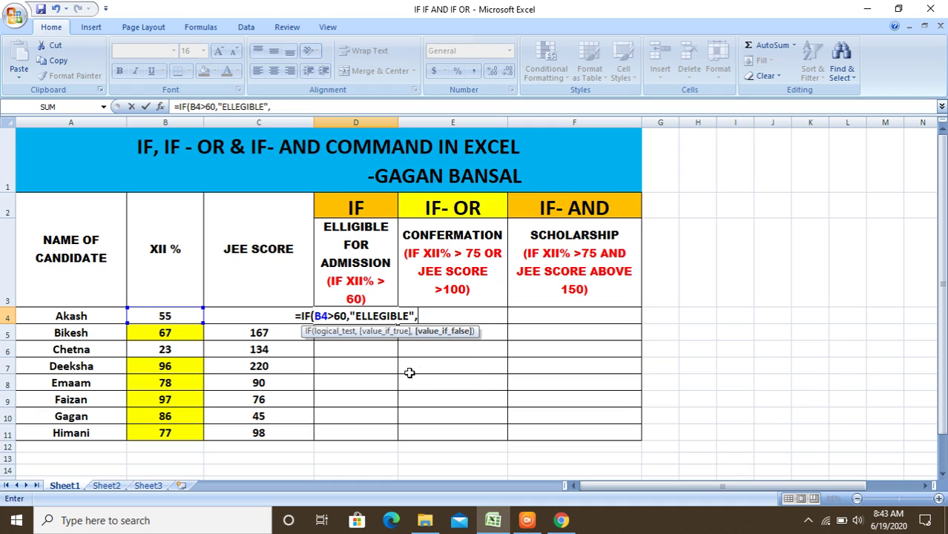
- Add "NOT ELLEGIBLE" as the value if false and complete the IF formula in D4
type("\"")
type("NO")
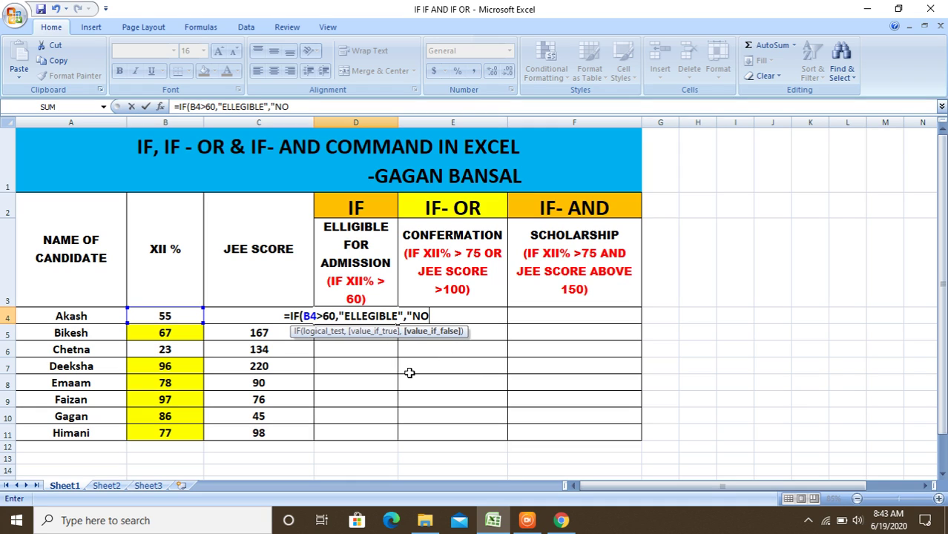
type("T ELLE")
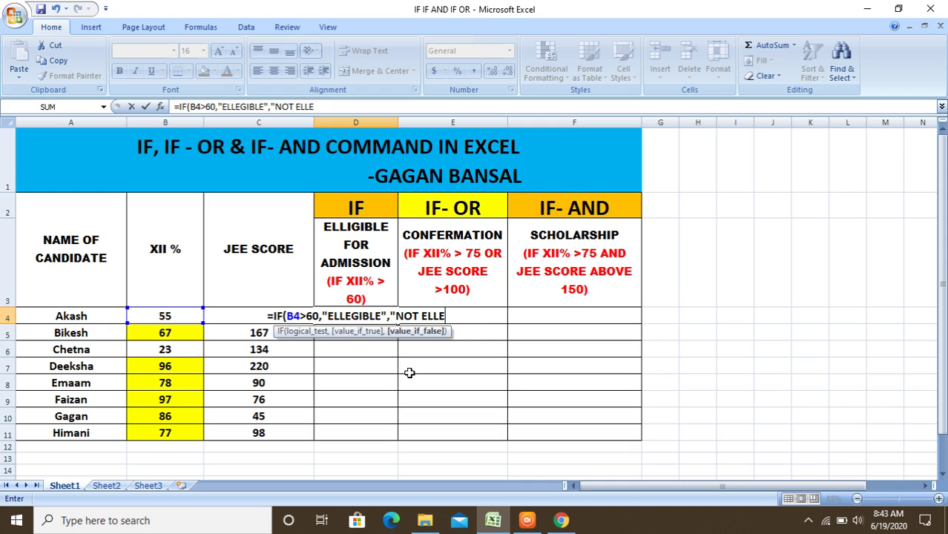
type("GIBLE")
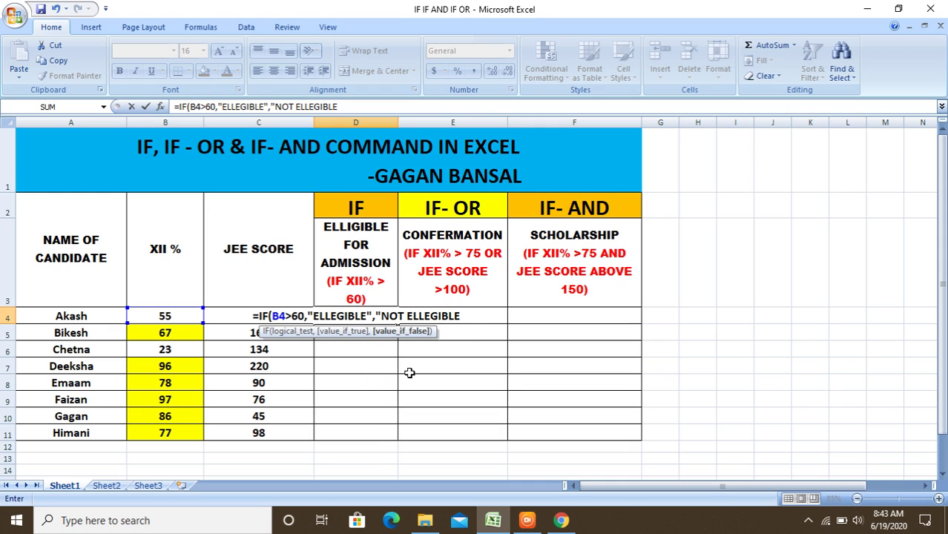
type("\"")
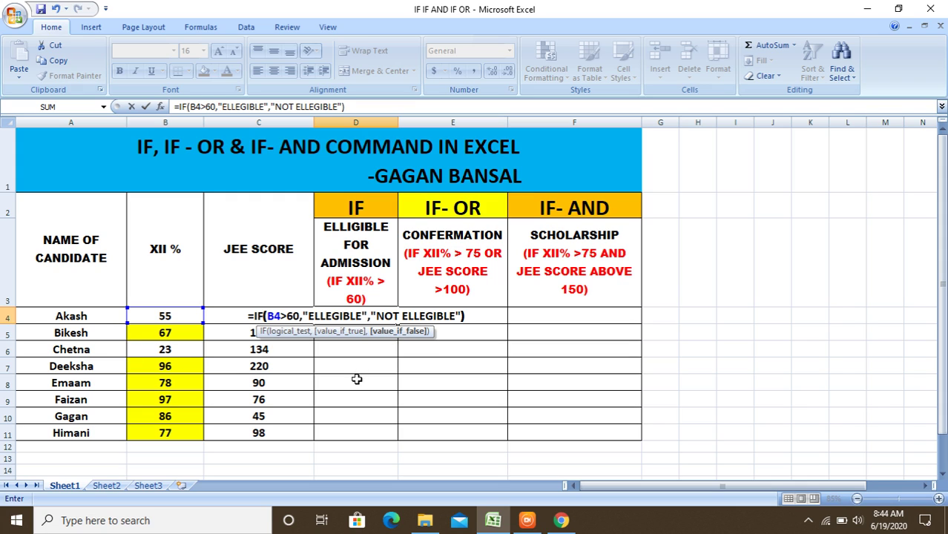
type(")")
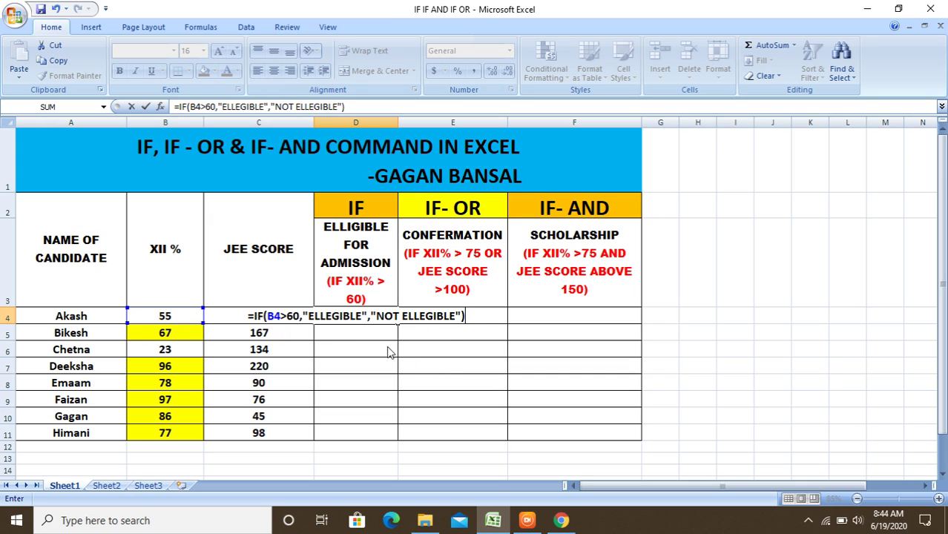
key("Return")
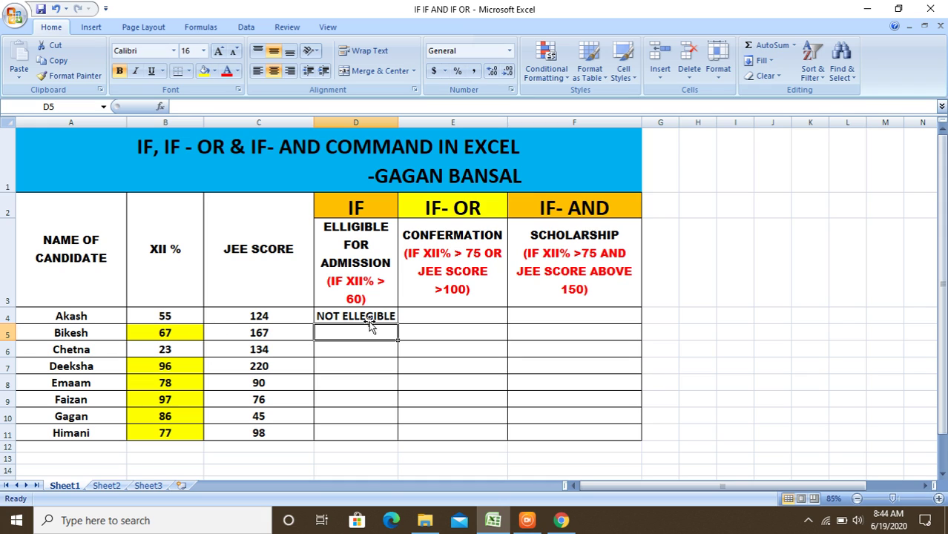
- Autofit column D's width and fill the D4 eligibility formula down through D11
double_click(397, 122)
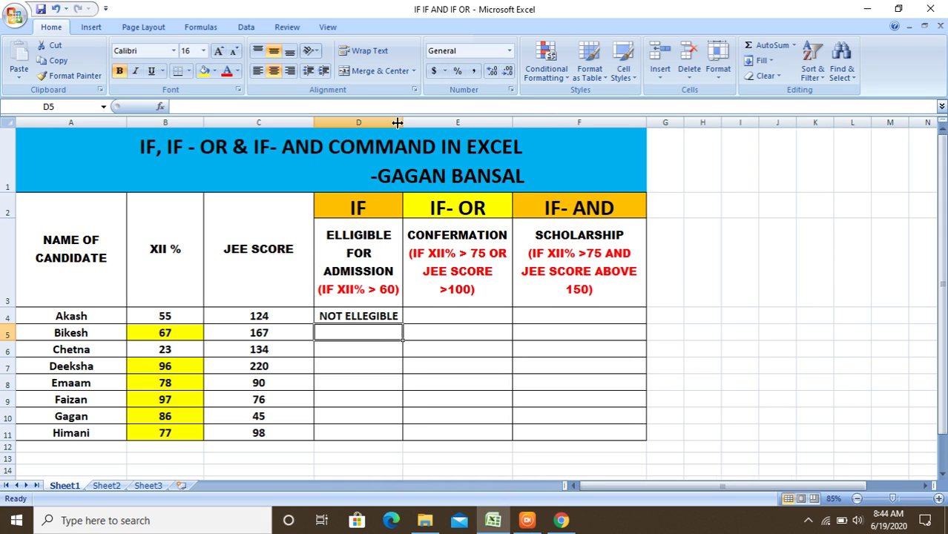
left_click(382, 316)
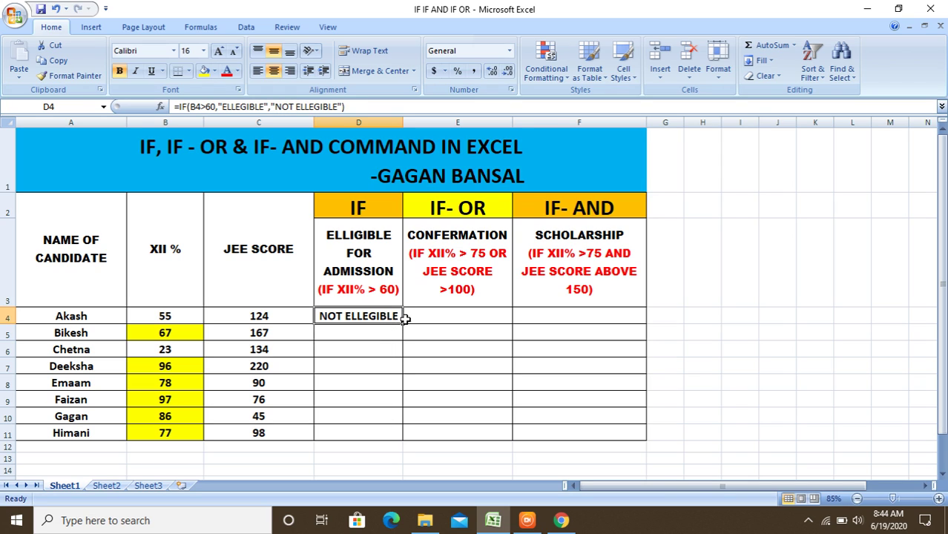
left_click_drag(403, 324, 407, 434)
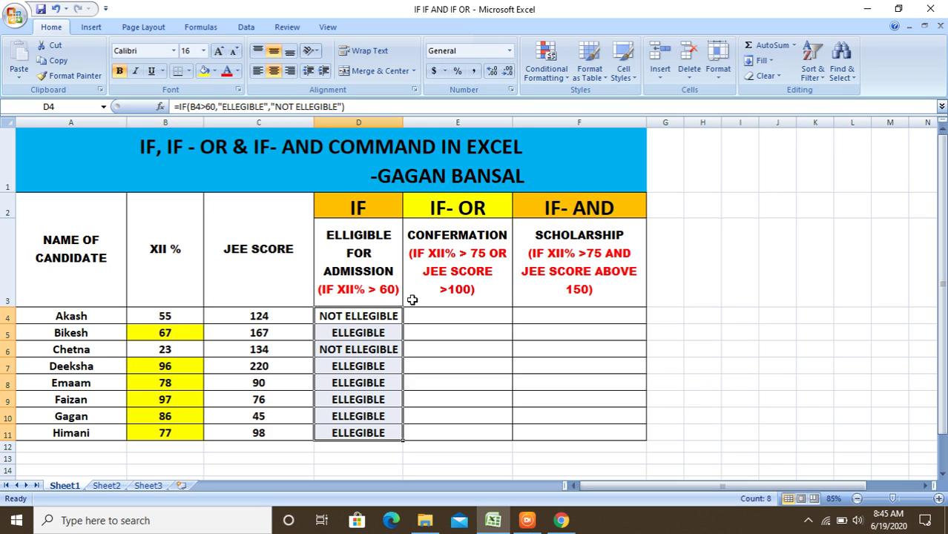
left_click_drag(187, 316, 194, 432)
left_click(164, 445)
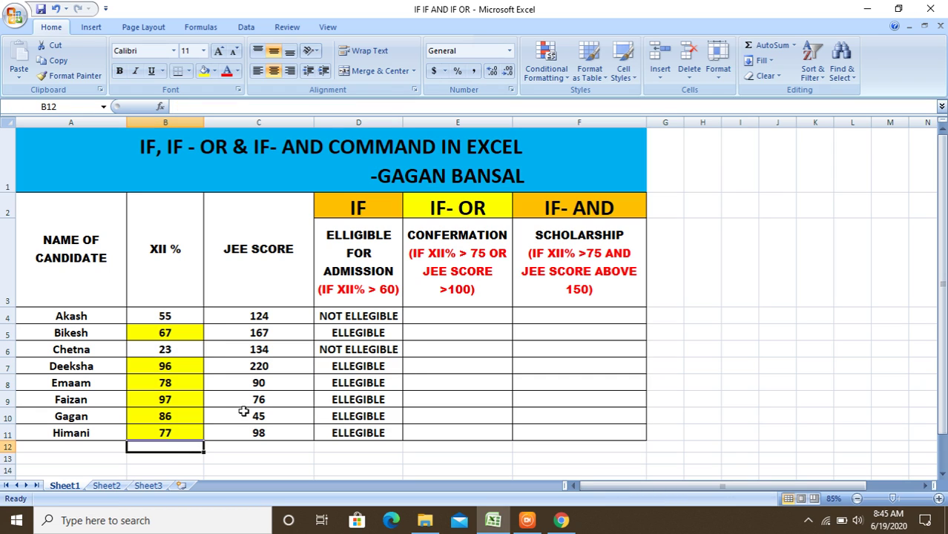
- Remove the fill color from the XII % values in B4:B11
left_click(215, 71)
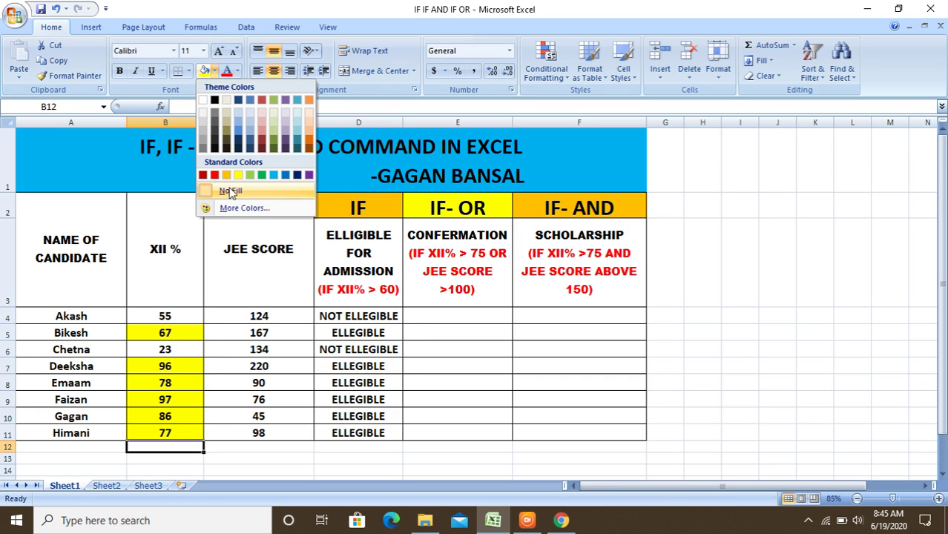
left_click(227, 190)
left_click_drag(147, 313, 164, 432)
left_click(215, 71)
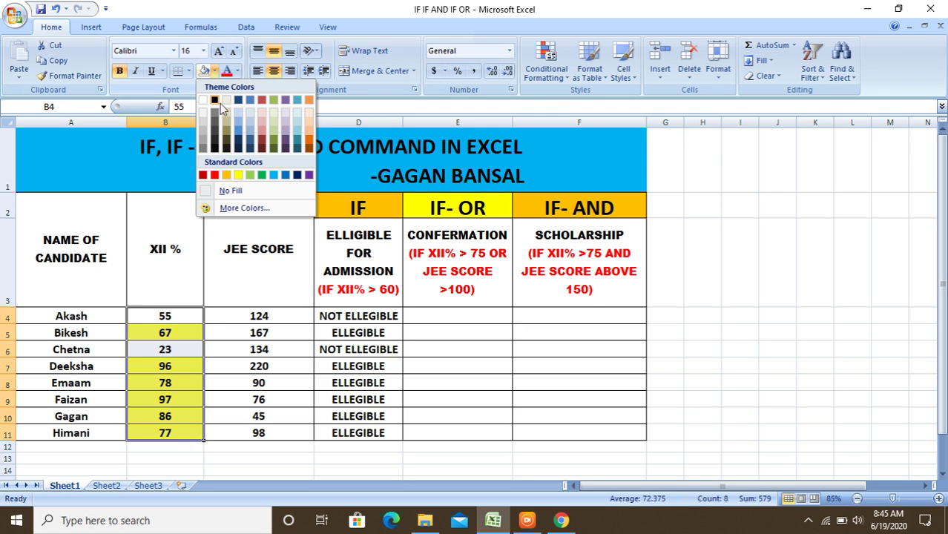
left_click(226, 189)
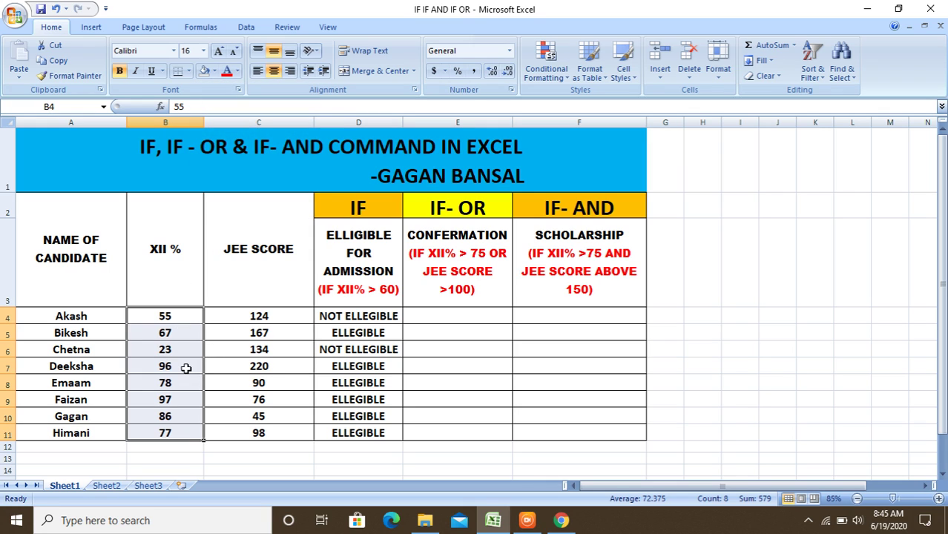
- Highlight the XII % values in B7:B11 and the JEE scores in C4:C7 with yellow fill
left_click_drag(186, 366, 190, 434)
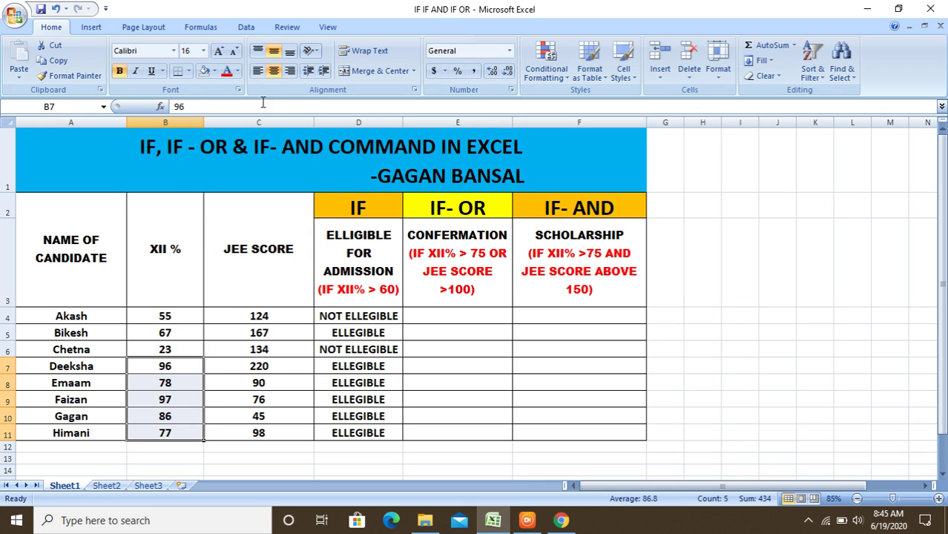
left_click(215, 71)
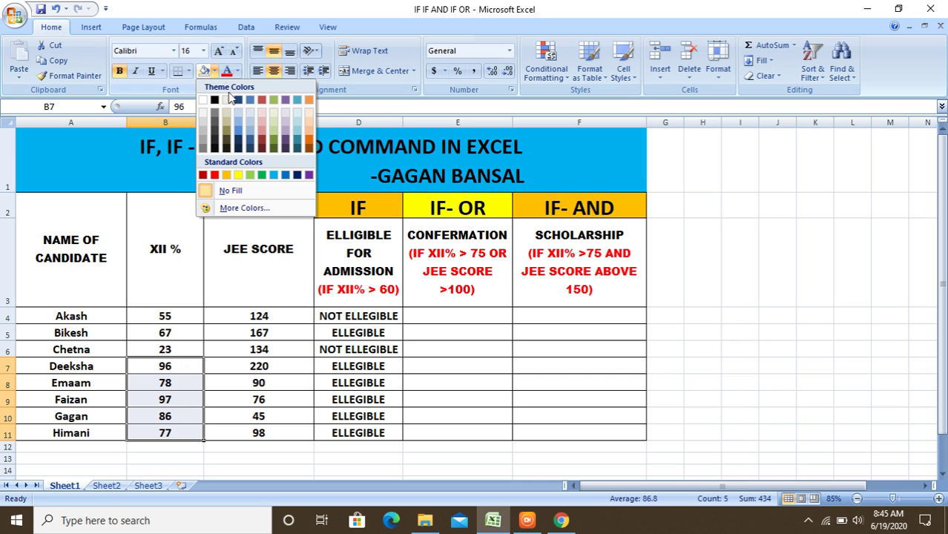
left_click(240, 177)
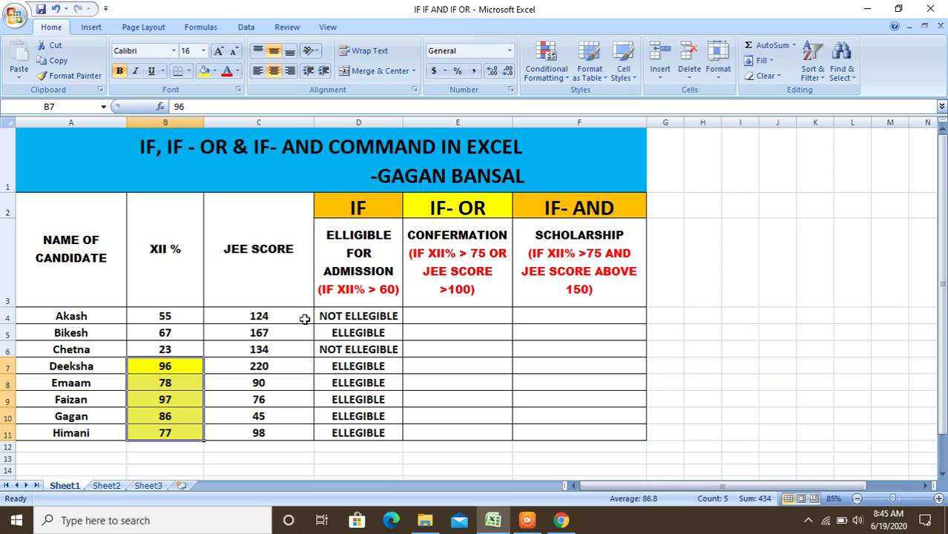
left_click_drag(263, 314, 272, 368)
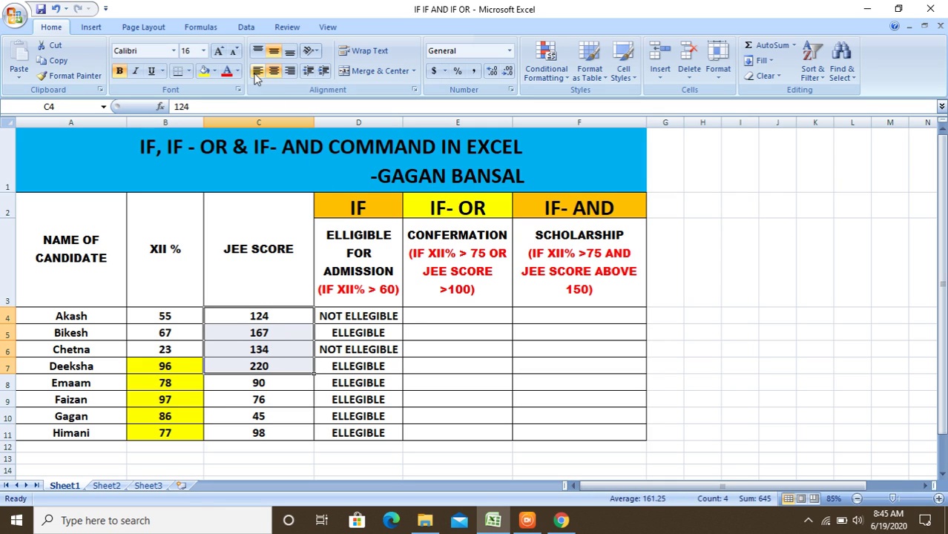
left_click(213, 70)
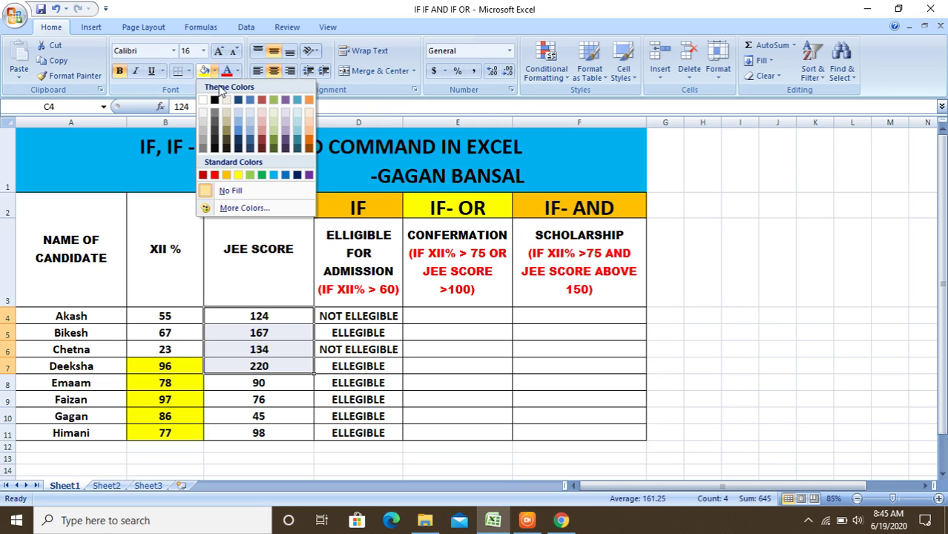
left_click(238, 176)
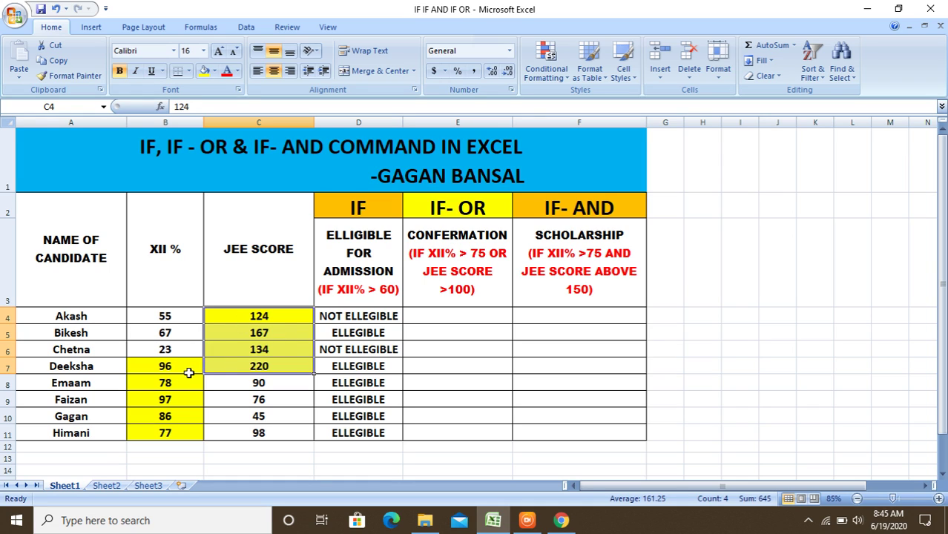
- Begin an IF formula in cell E4 with a nested OR whose first condition is B4>75
left_click(431, 315)
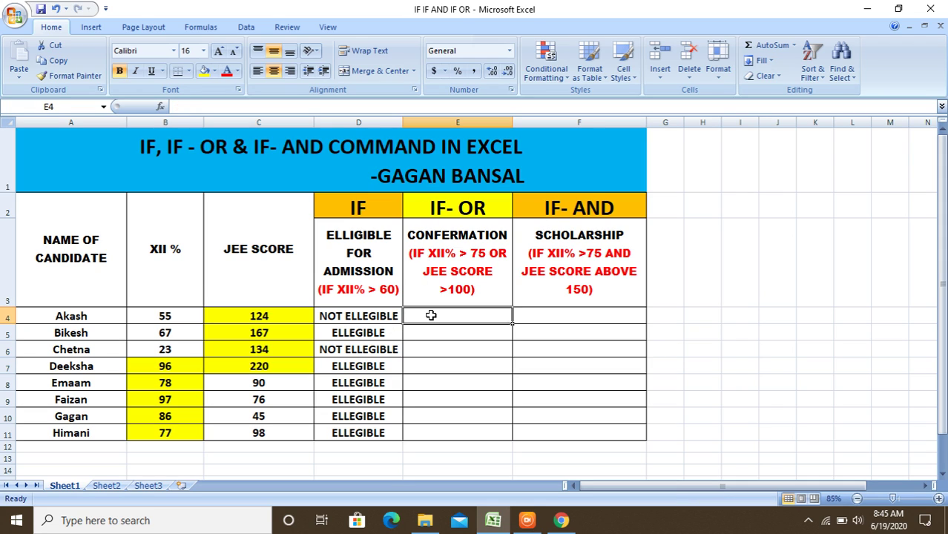
type("=")
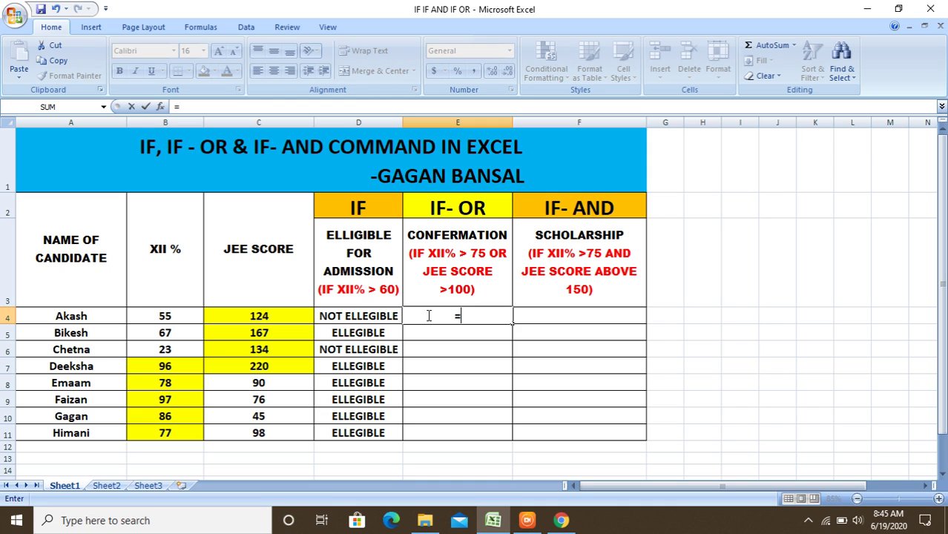
type("IF")
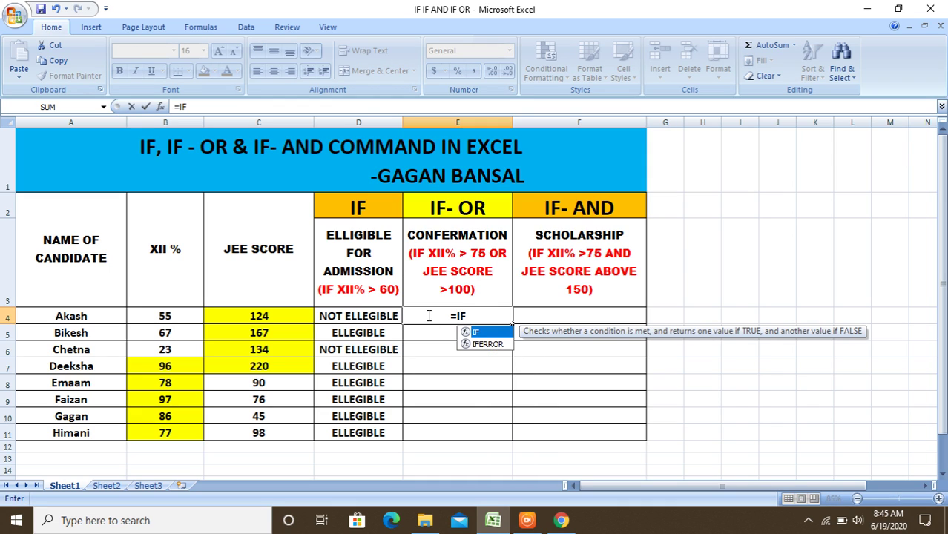
type("(")
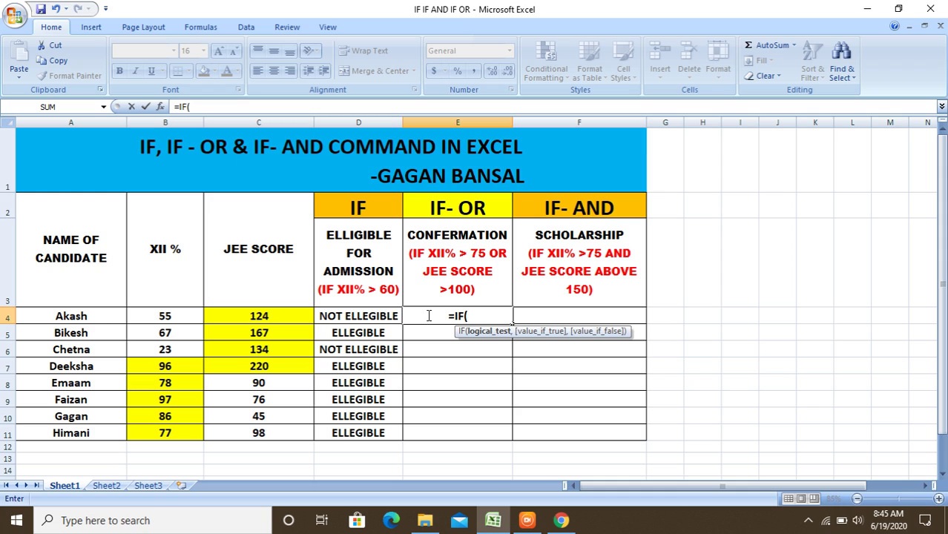
type("OR")
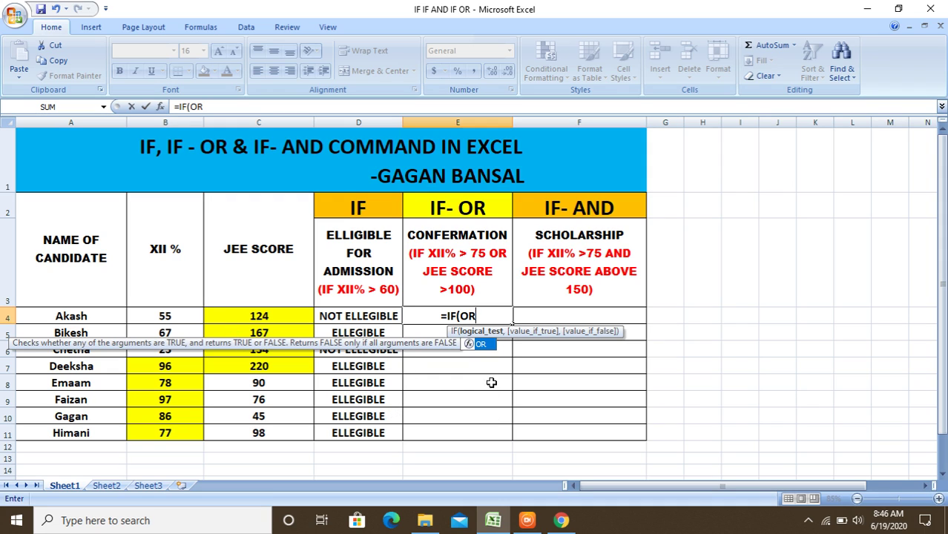
type("(")
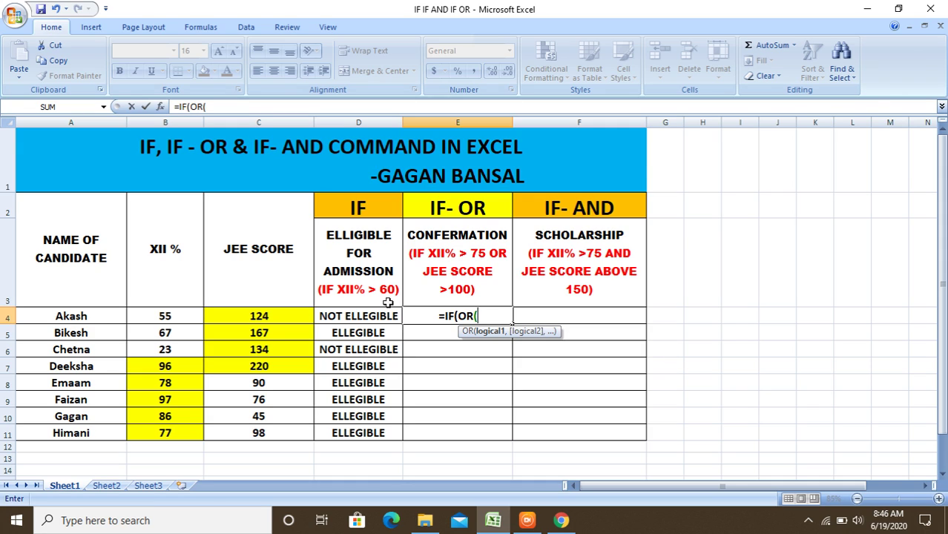
left_click(162, 316)
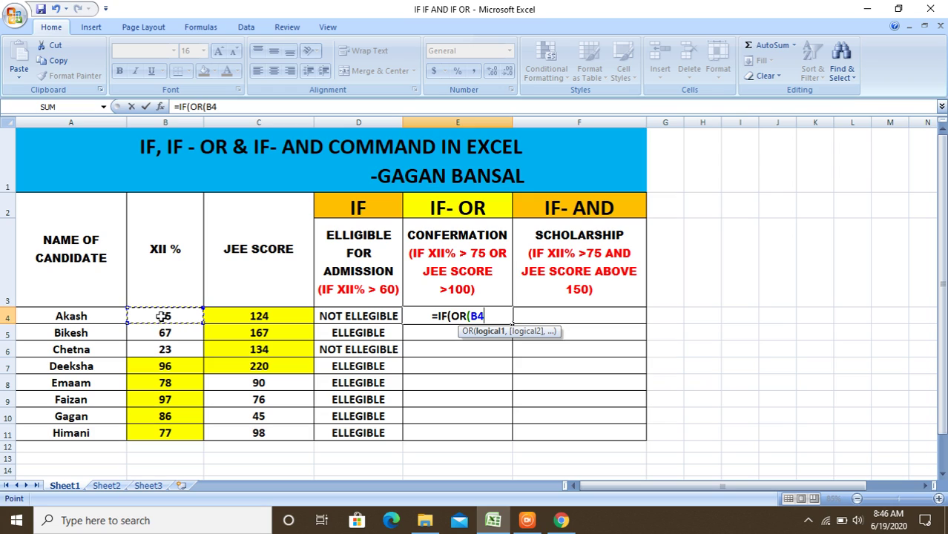
type(">")
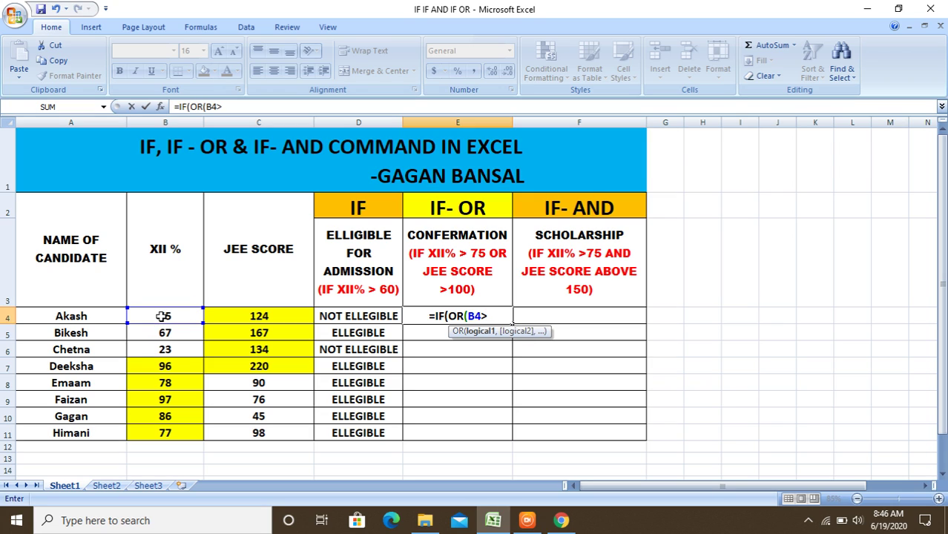
type("7")
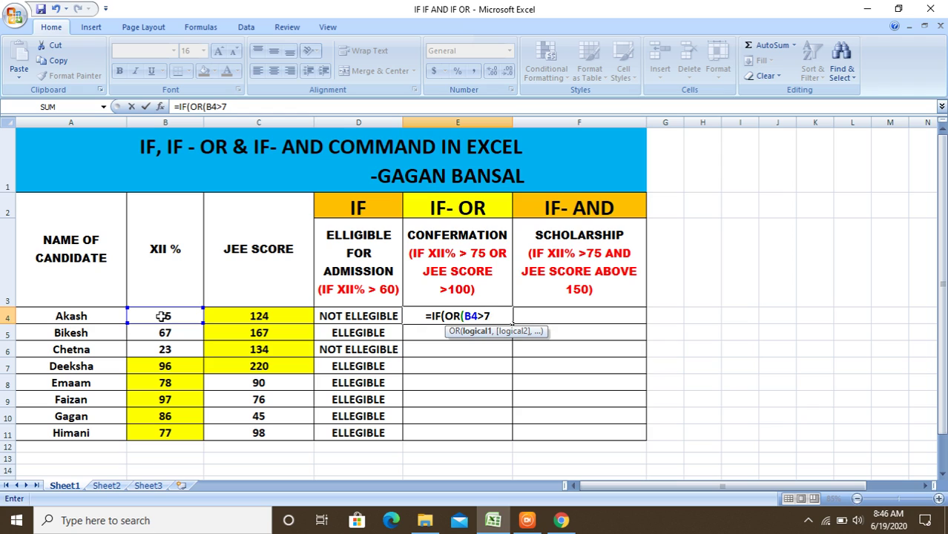
type("5,")
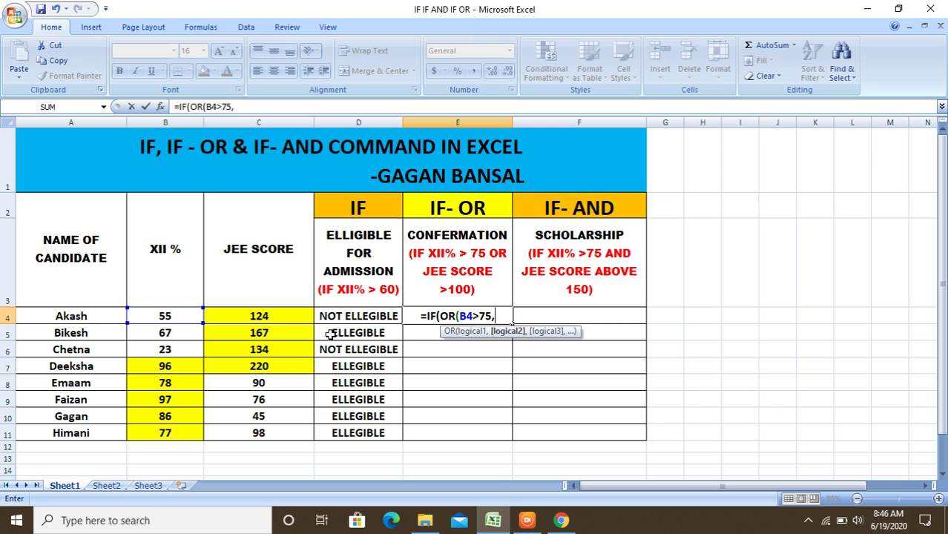
- Add C4>100 as the second OR condition in the E4 formula and close the OR test
left_click(267, 315)
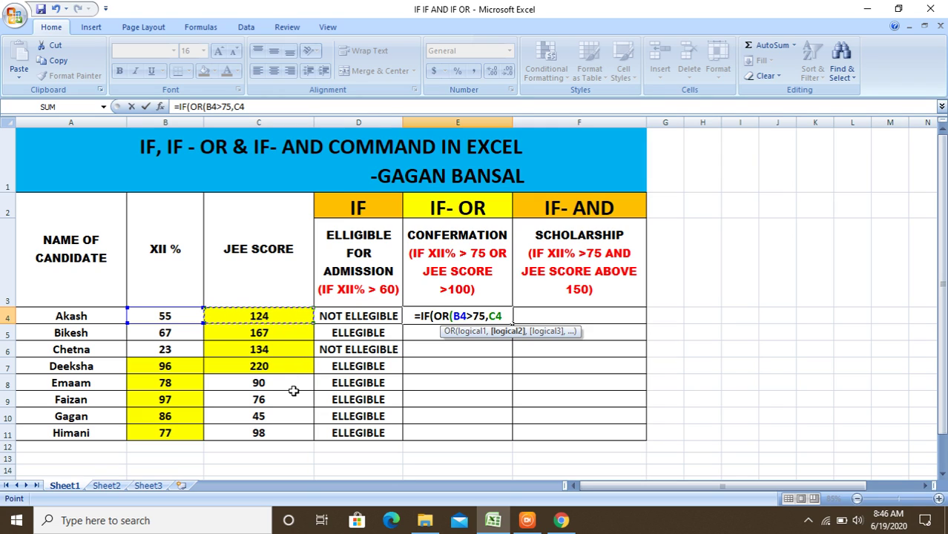
type(">")
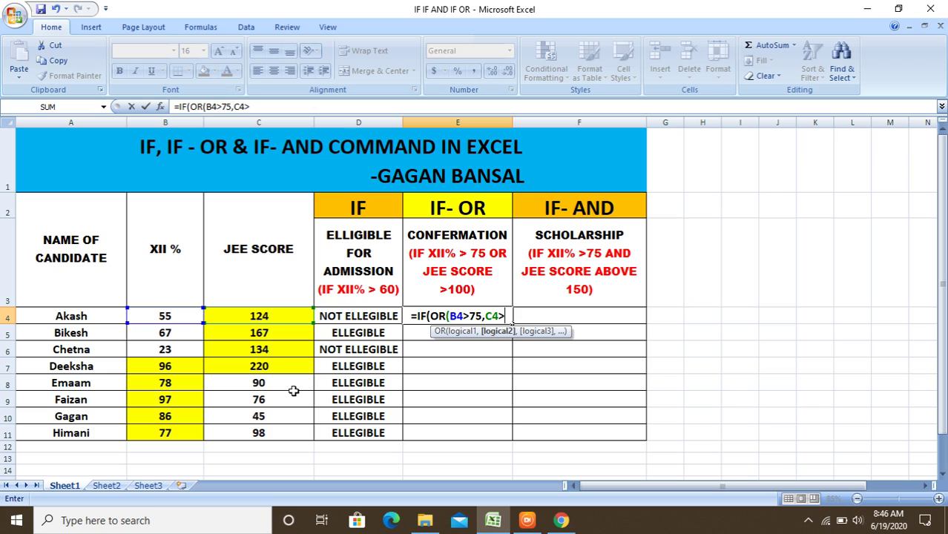
type("100")
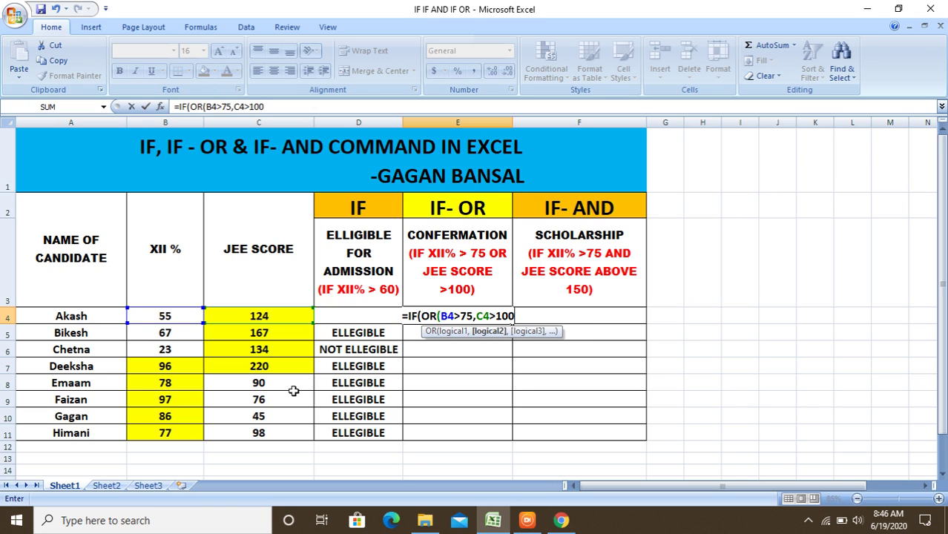
type(")")
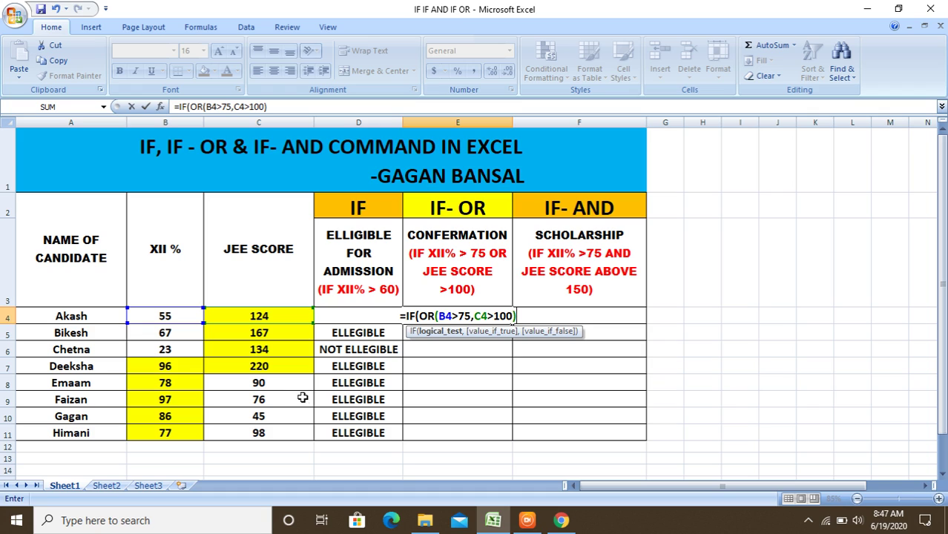
type(",")
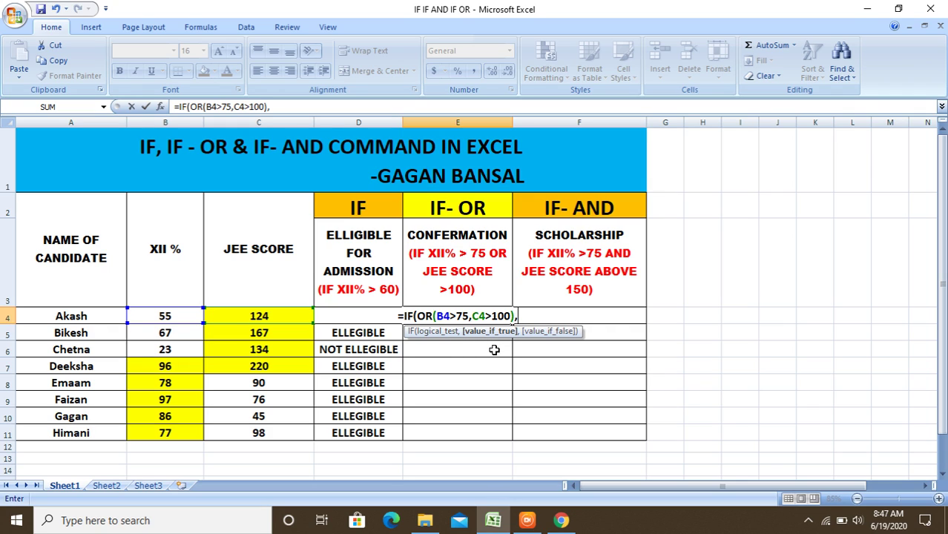
- Give the E4 formula "CONFIRMED" as its value if true
type("CO")
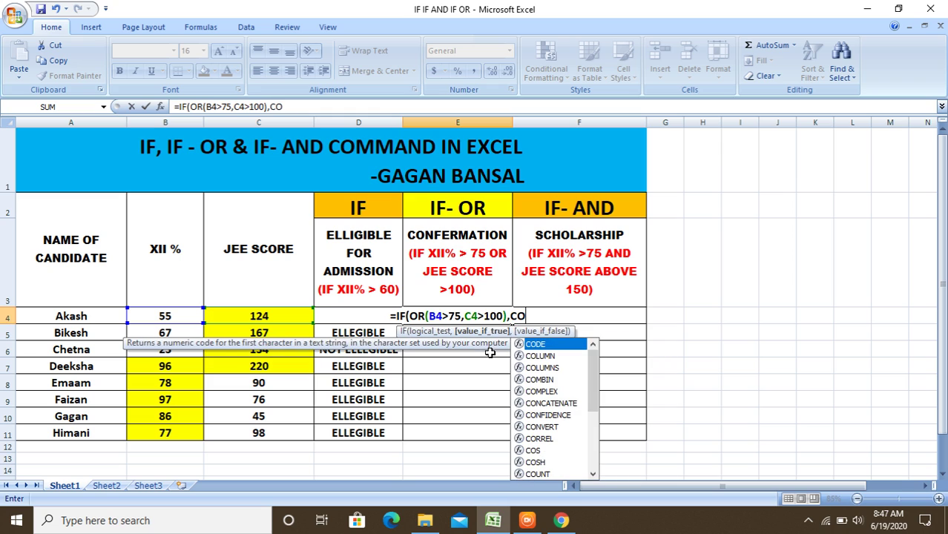
key("BackSpace")
key("BackSpace")
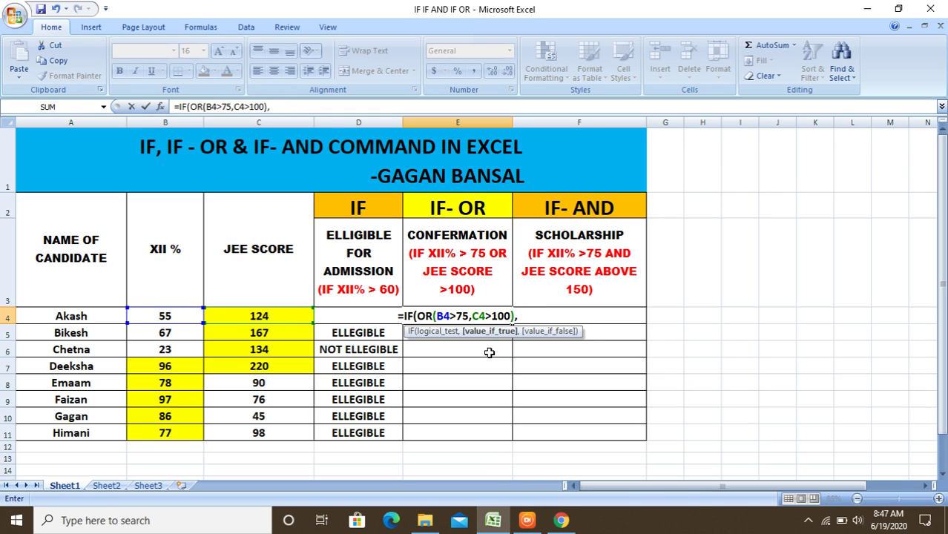
type("\"CONF")
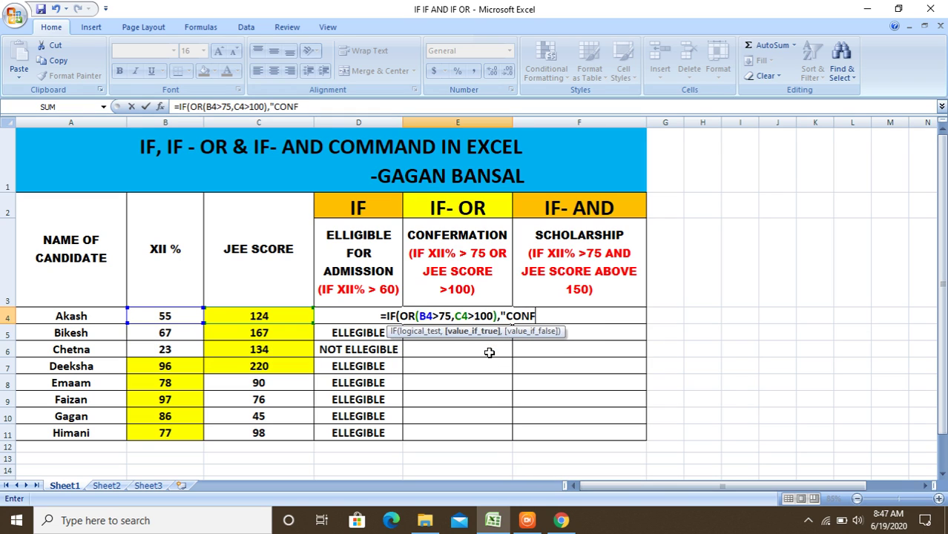
type("IRMED")
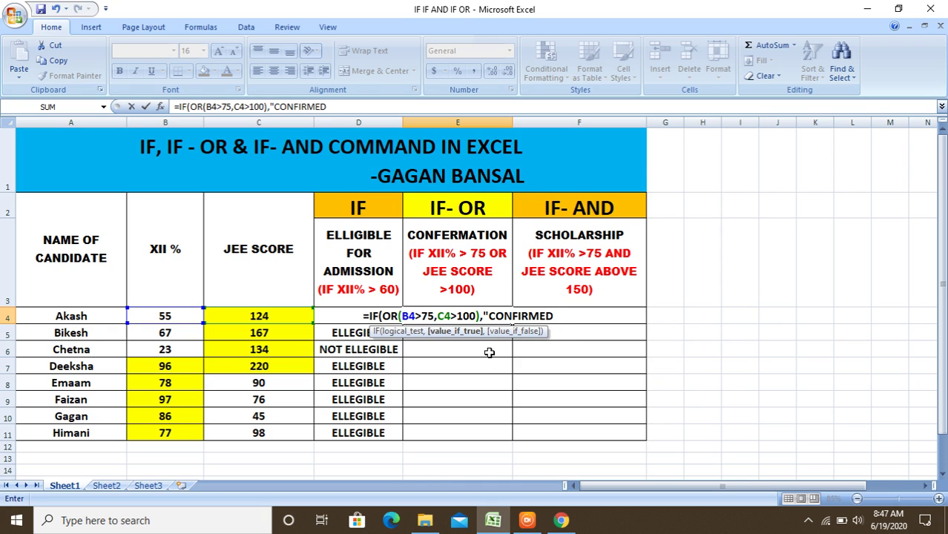
type("\"")
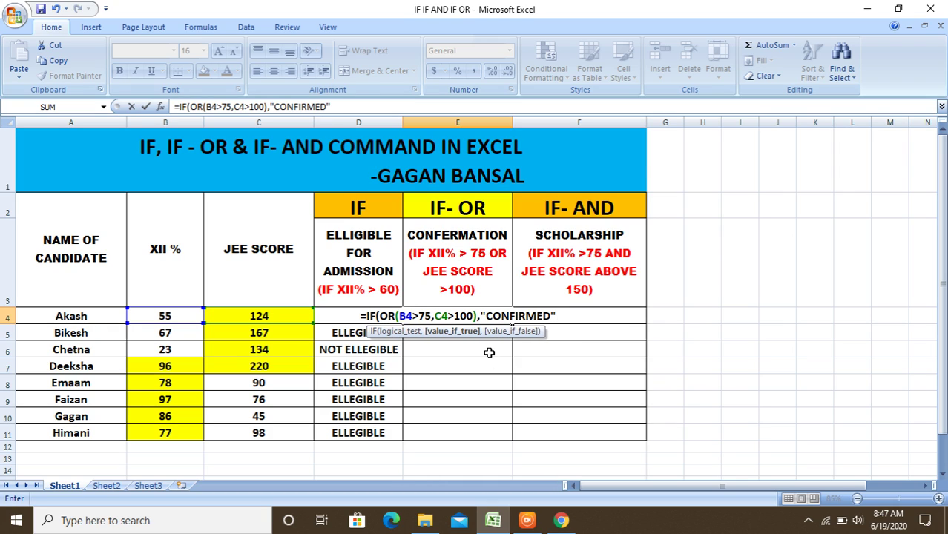
- Complete the E4 formula with "NO" as the value if false and fill it down through E11
type(",\"")
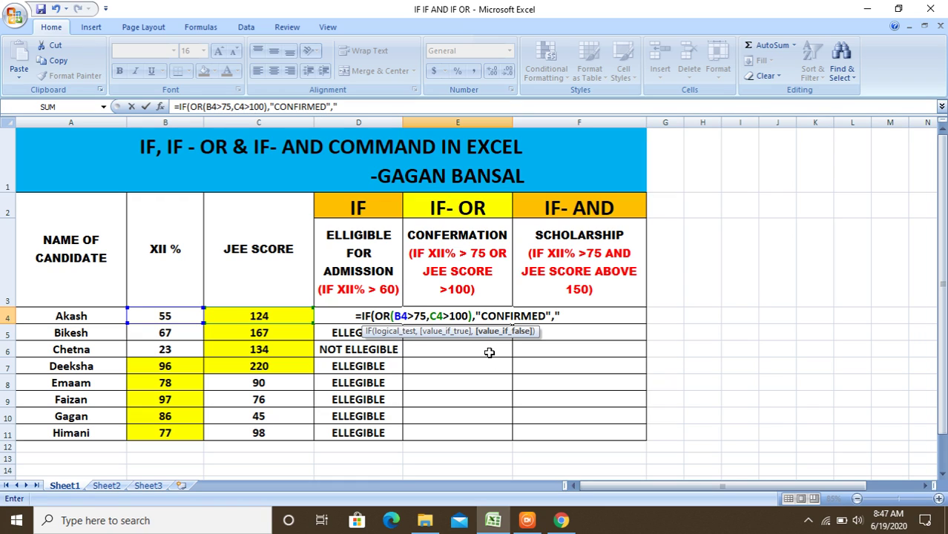
type("NO\"")
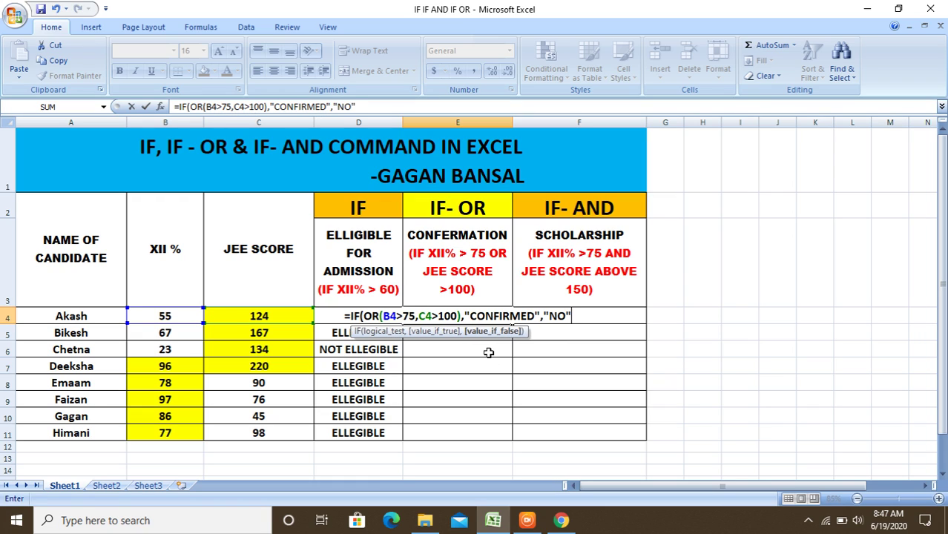
type(")")
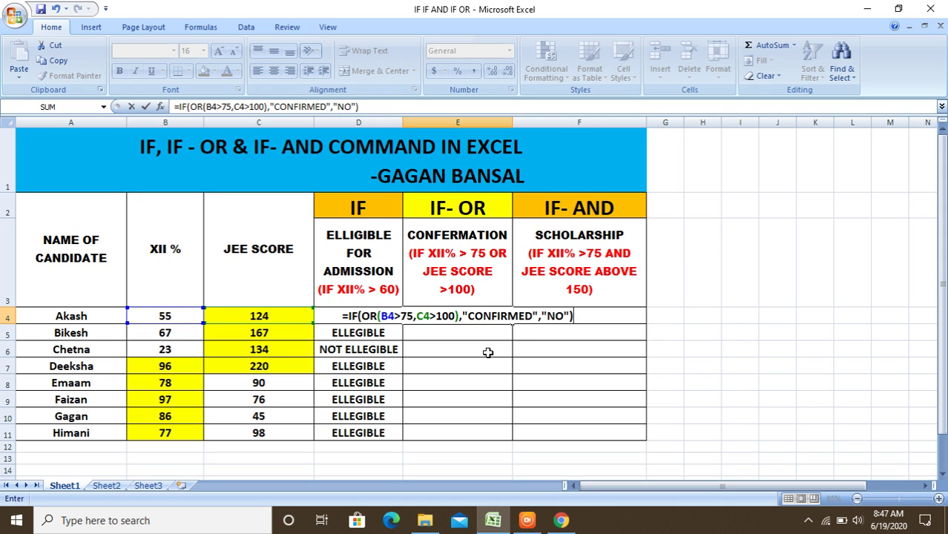
key("Return")
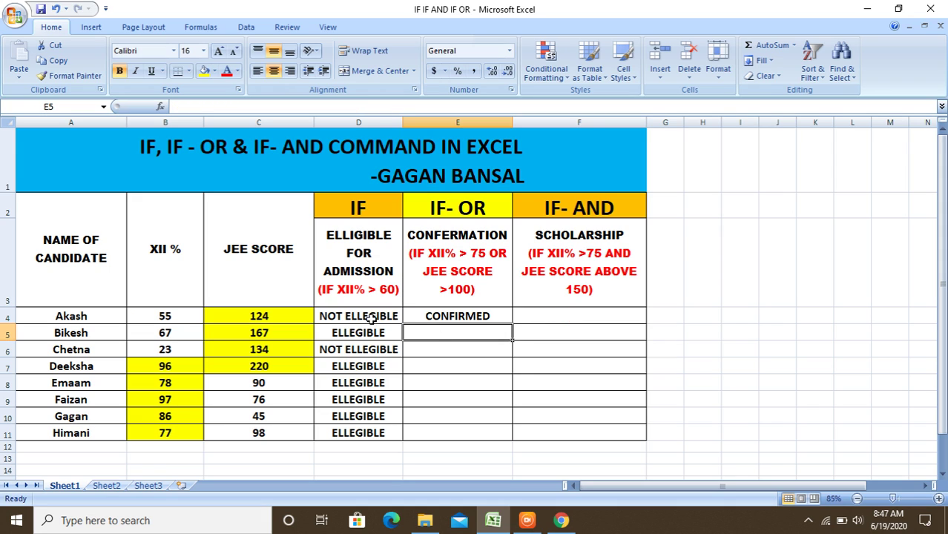
left_click(466, 318)
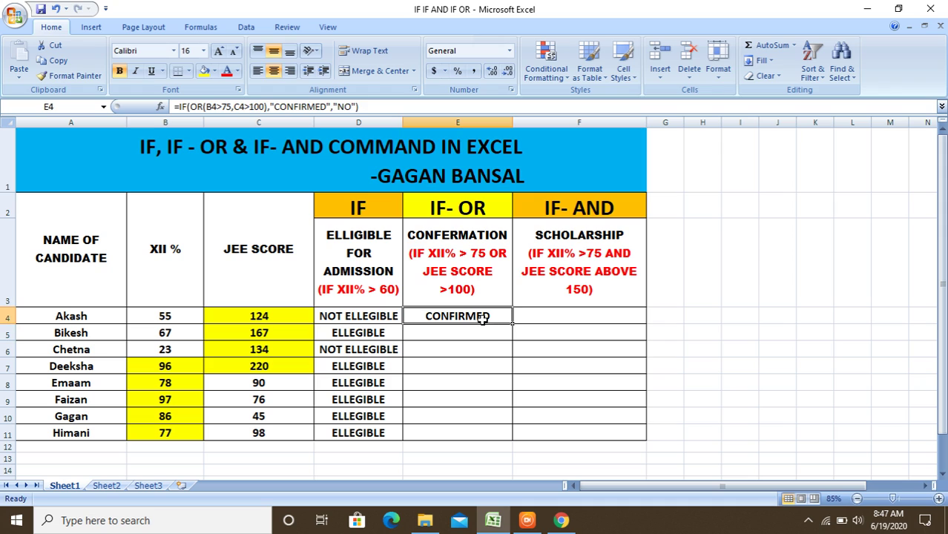
left_click_drag(512, 324, 509, 434)
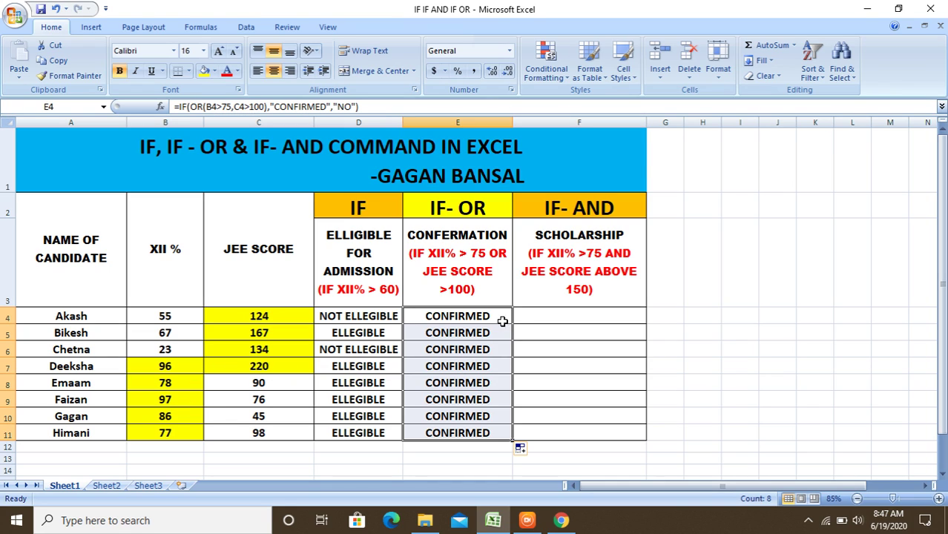
- Remove the fill colour from the XII % and JEE score cells B4:C11
left_click(529, 208)
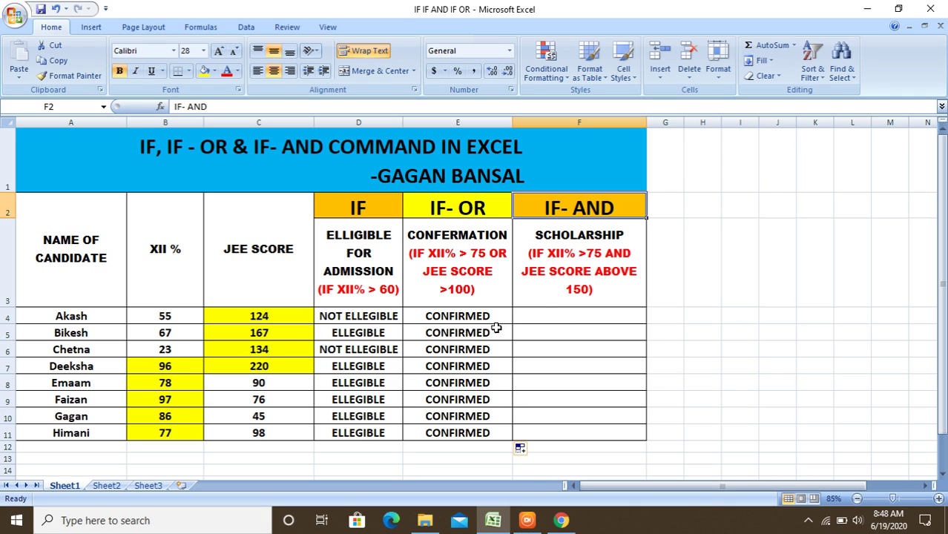
left_click_drag(163, 319, 218, 432)
left_click(215, 71)
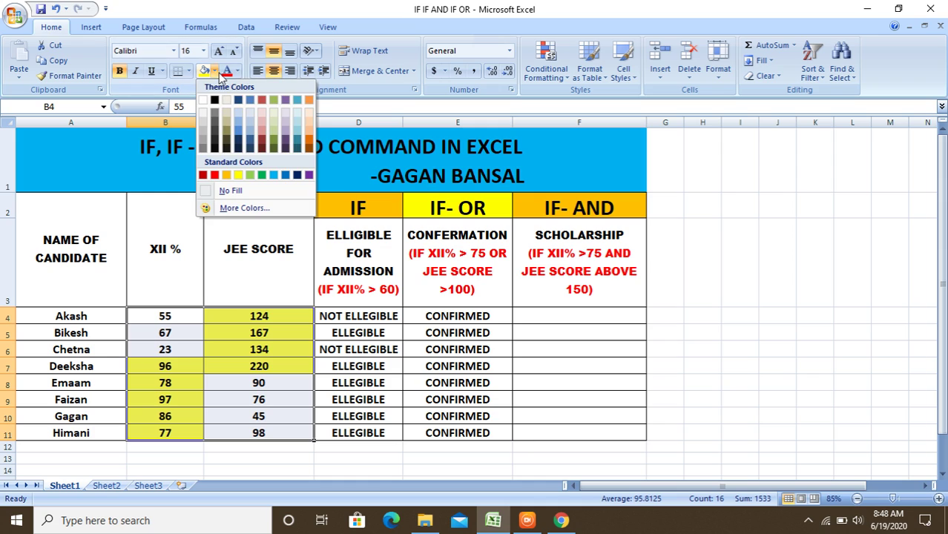
left_click(228, 192)
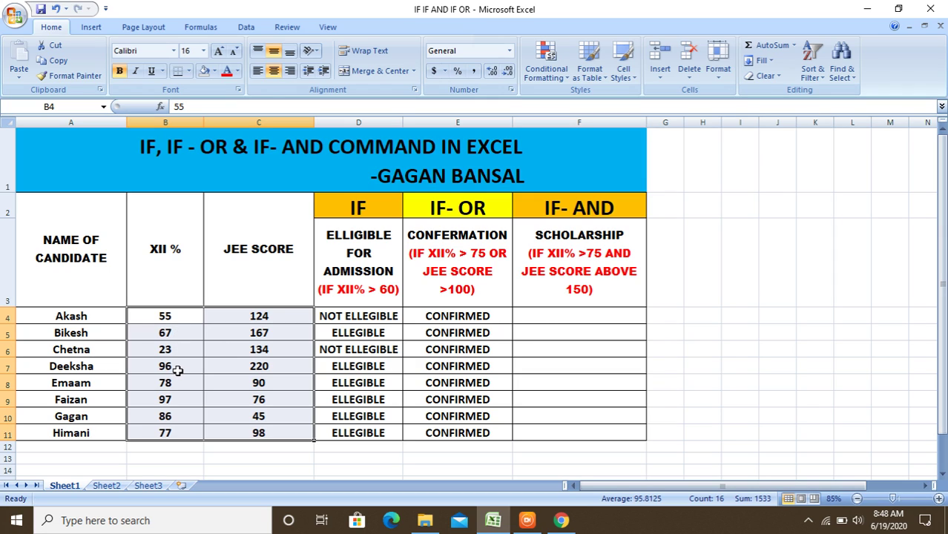
- Highlight the XII % values above 75 in B7:B11 with a yellow fill
left_click_drag(178, 369, 180, 433)
left_click(214, 71)
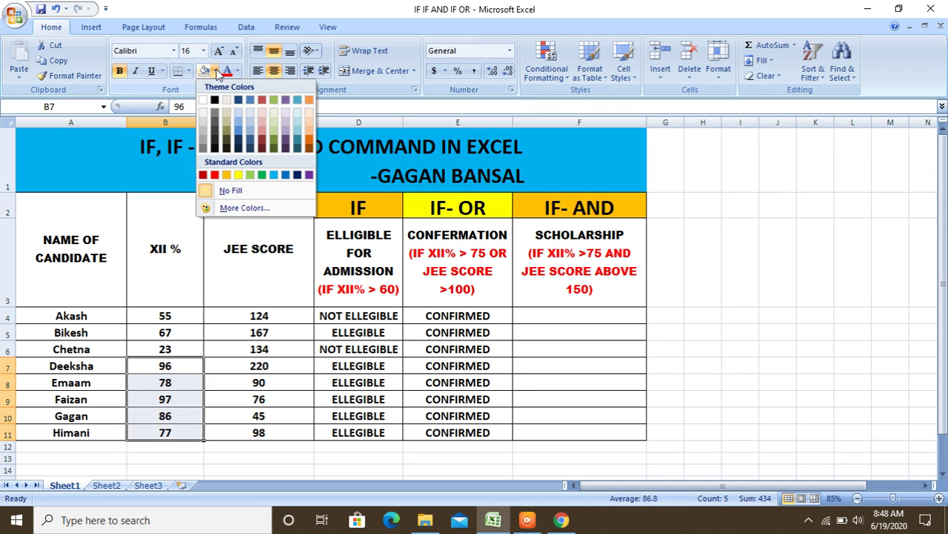
left_click(238, 175)
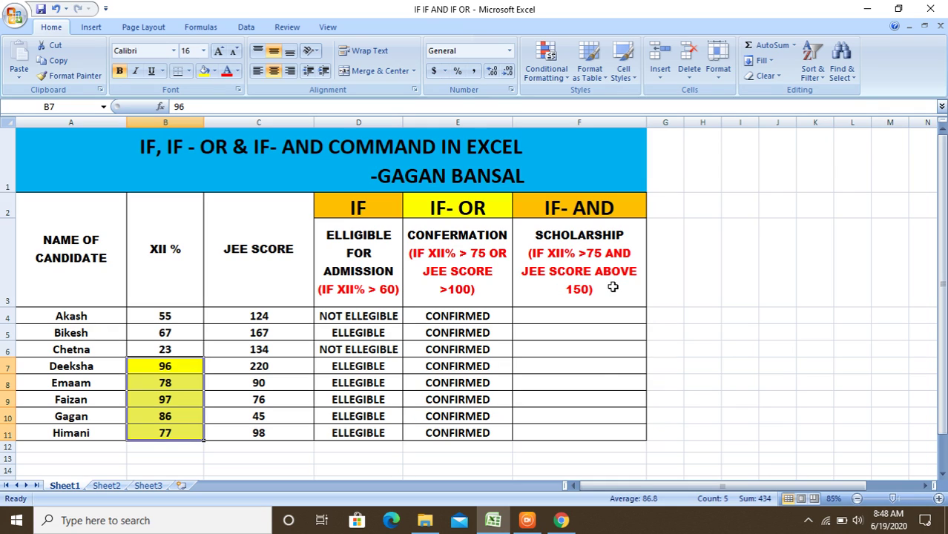
- Highlight the JEE scores above 150 in cells C5 and C7 with a yellow fill
left_click(276, 333)
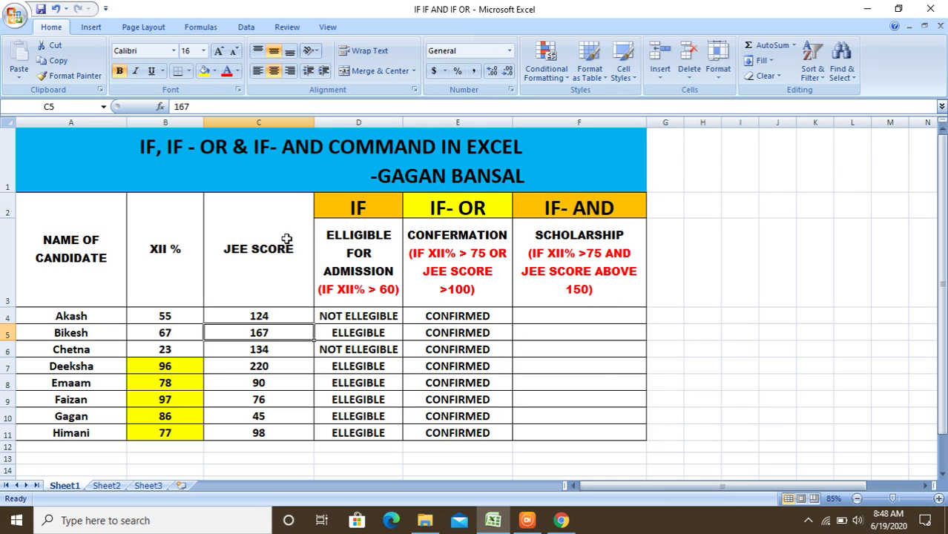
left_click(205, 72)
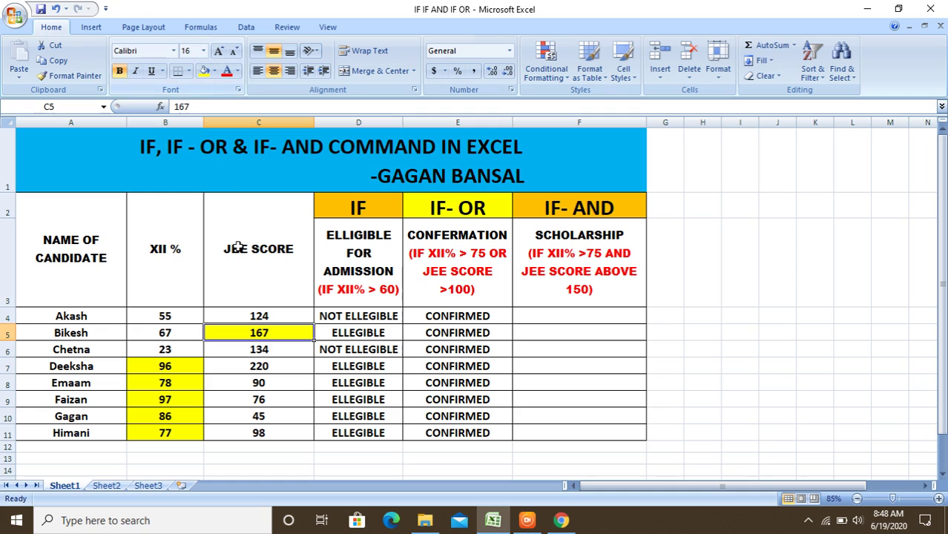
left_click(269, 365)
left_click(205, 71)
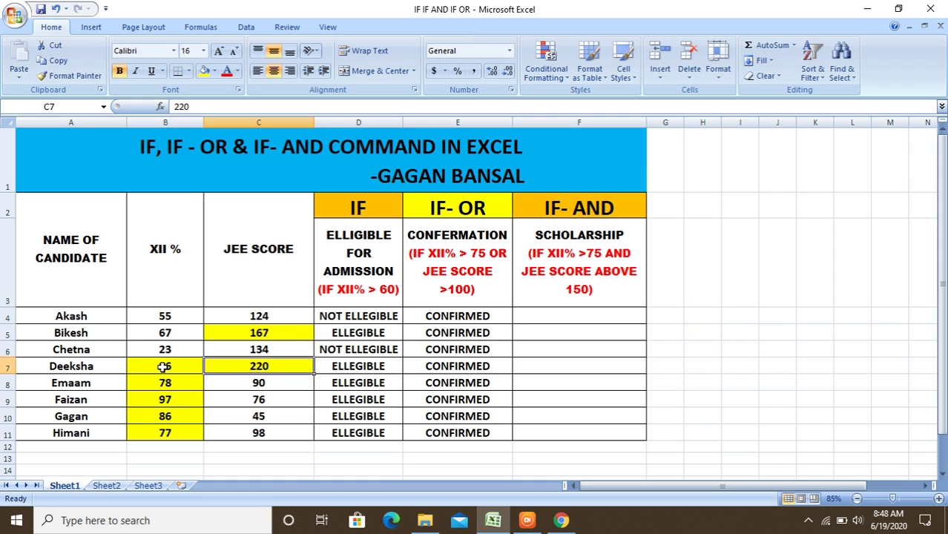
left_click_drag(151, 366, 233, 364)
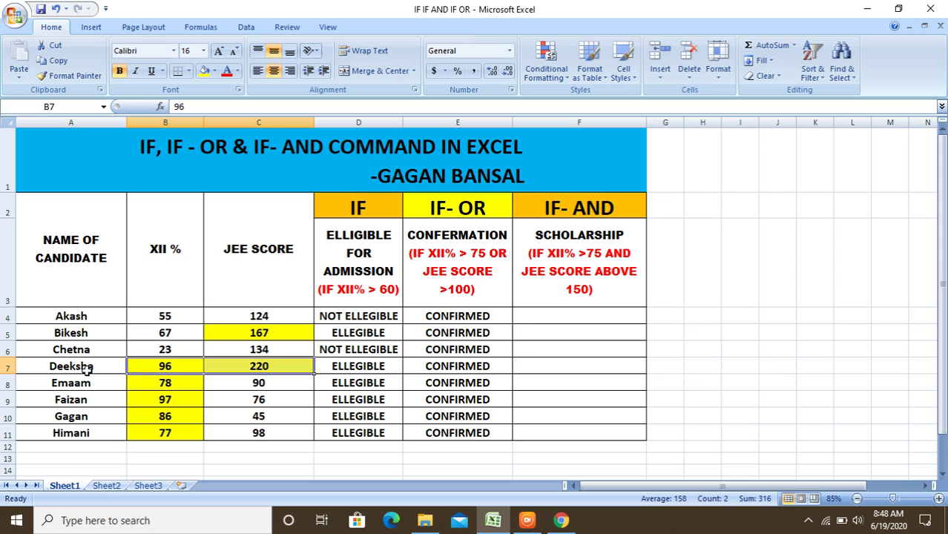
- Begin an IF formula in cell F4 with a nested AND whose first condition is B4>75
left_click(531, 316)
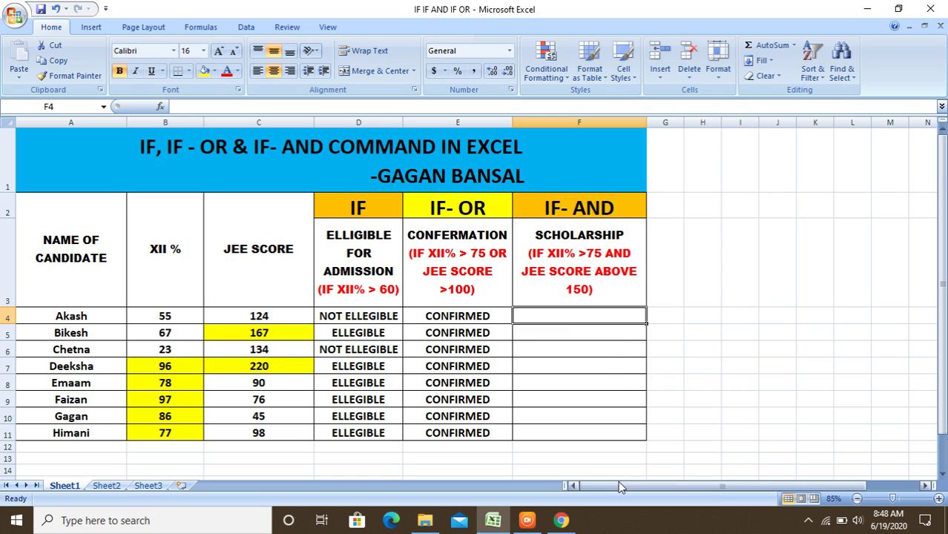
type("=")
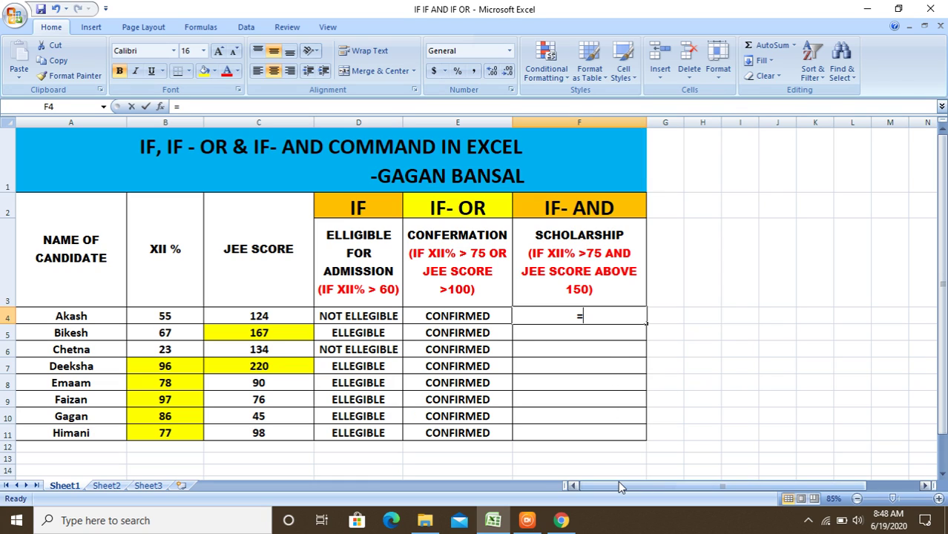
type("IF")
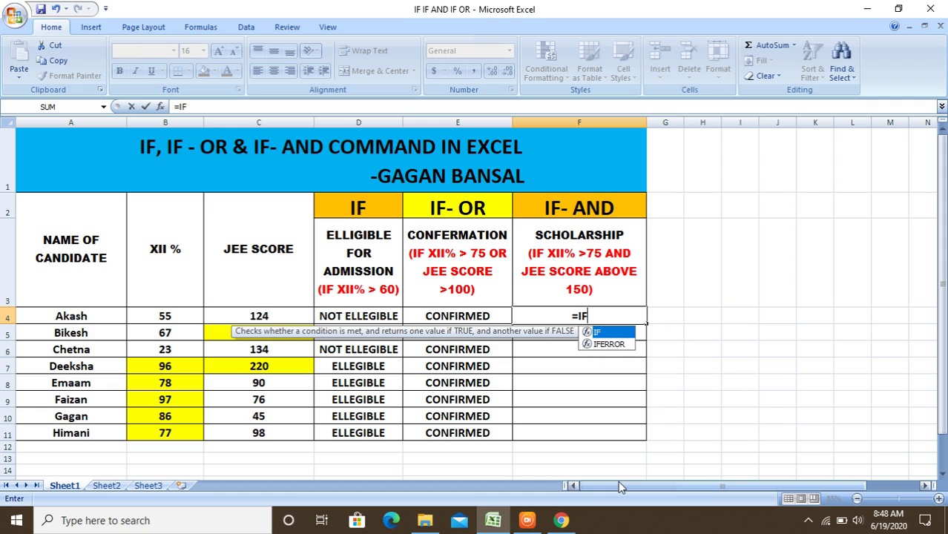
type("(")
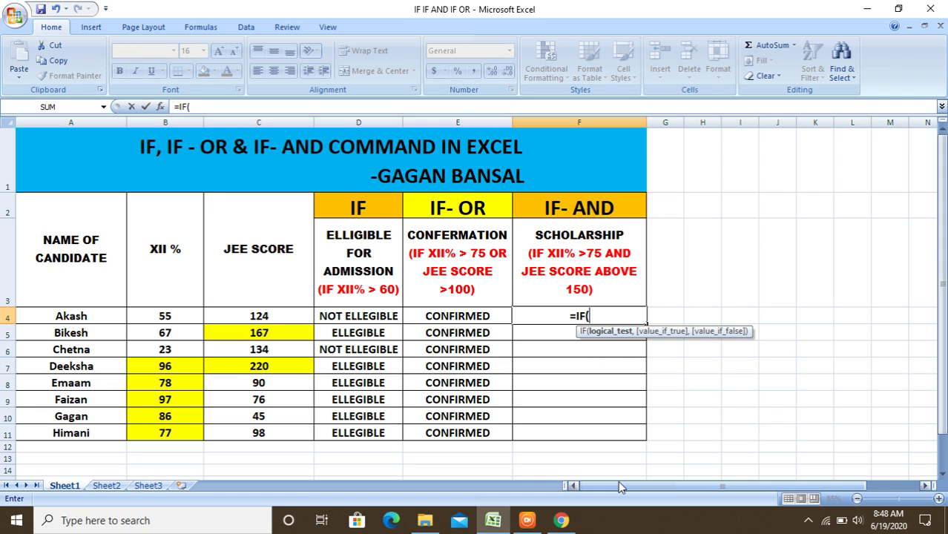
type("AND")
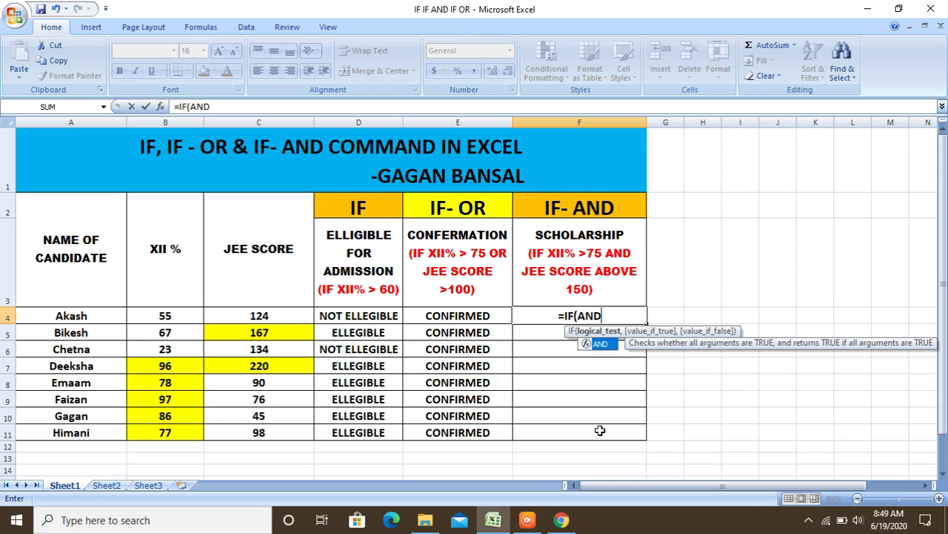
type("(")
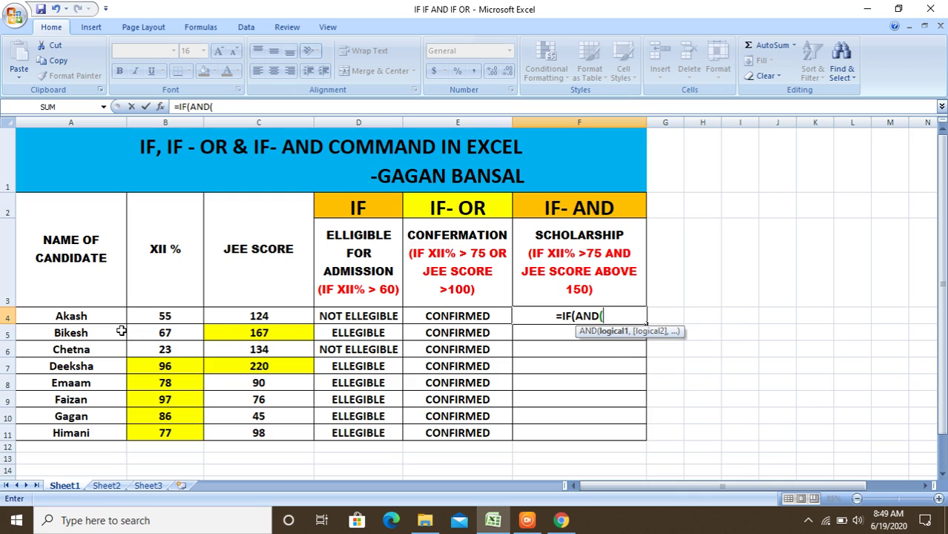
left_click(153, 318)
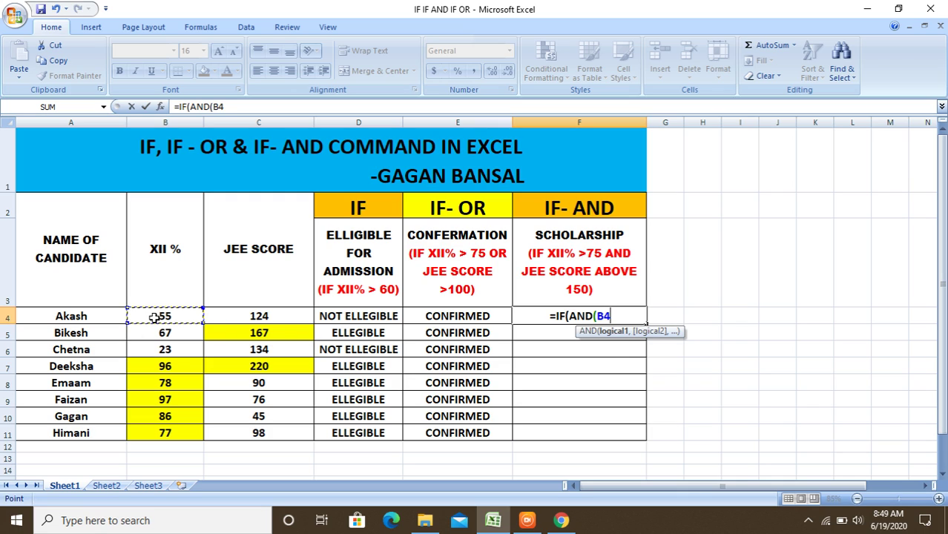
type(">")
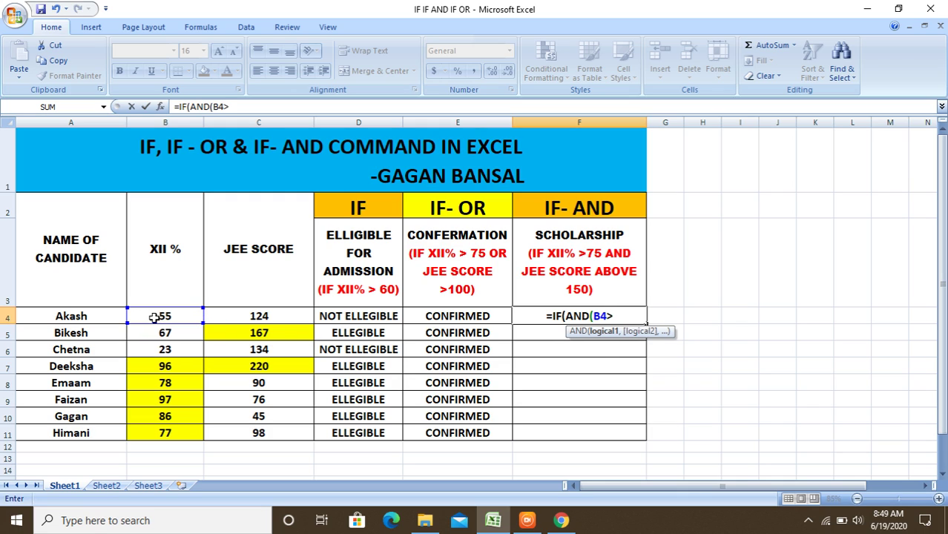
type("75")
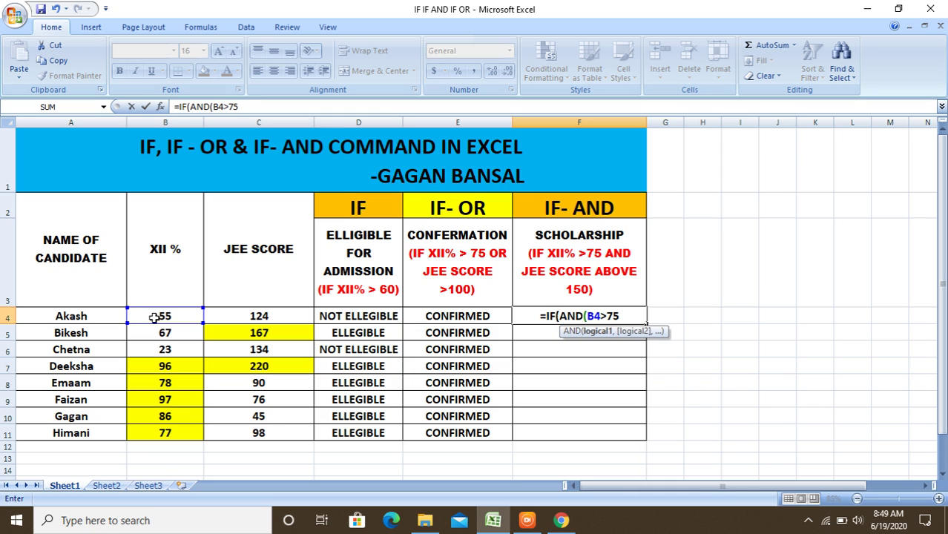
- Add C4>150 as the second AND condition in the F4 formula and close the AND test
type(",")
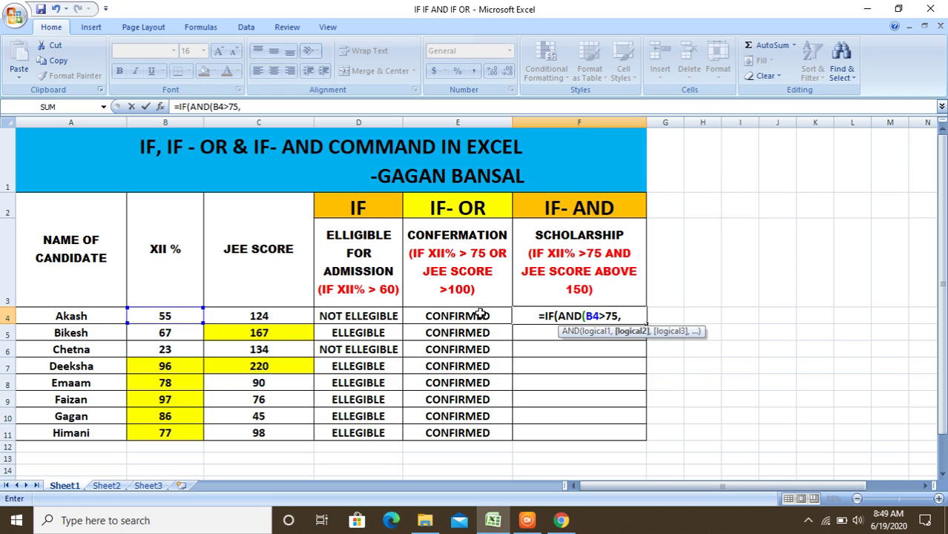
left_click(259, 316)
type(">")
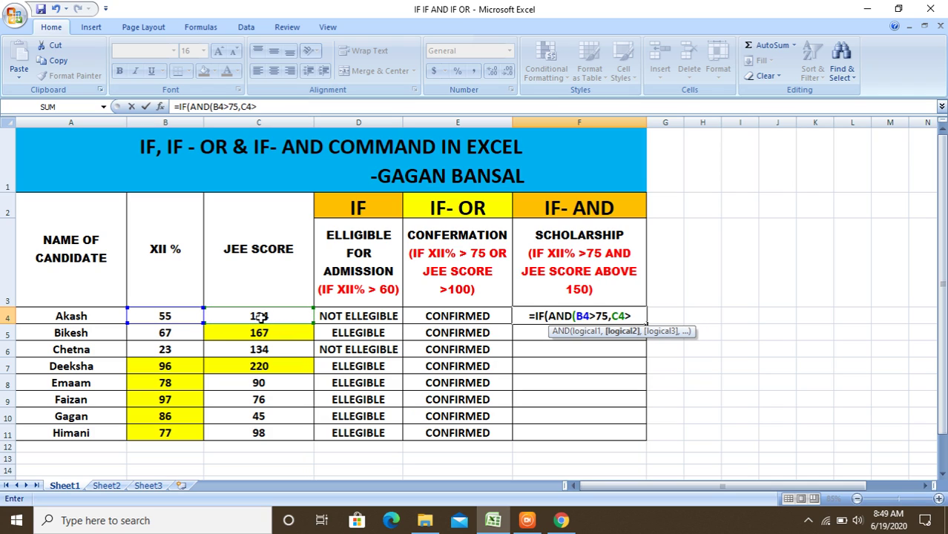
type("150")
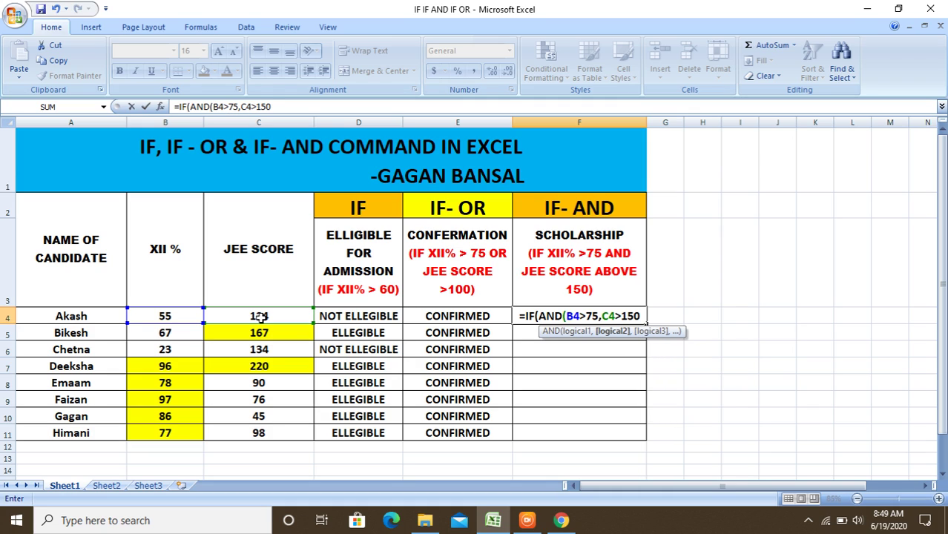
type(")")
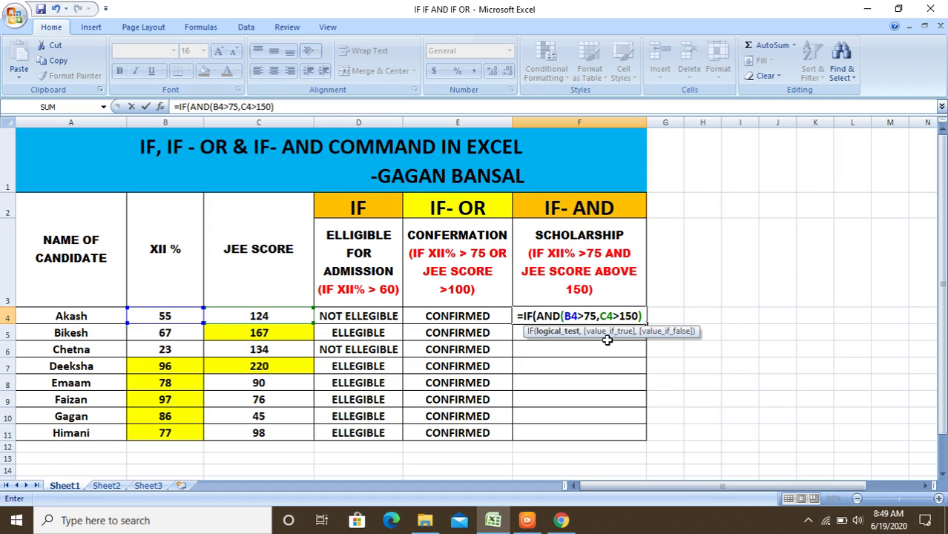
- Complete the F4 formula with "YES" as the value if true and "NO" as the value if false
type(",")
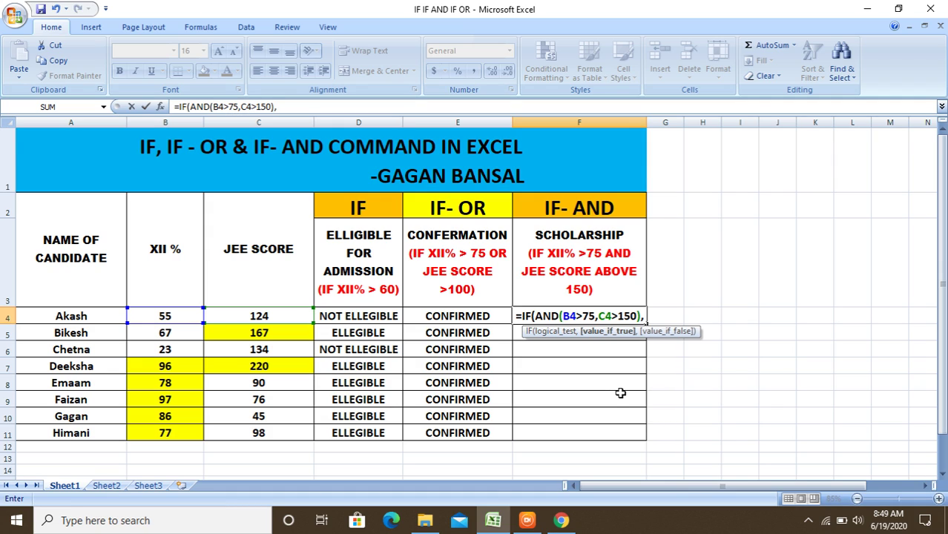
type("\"")
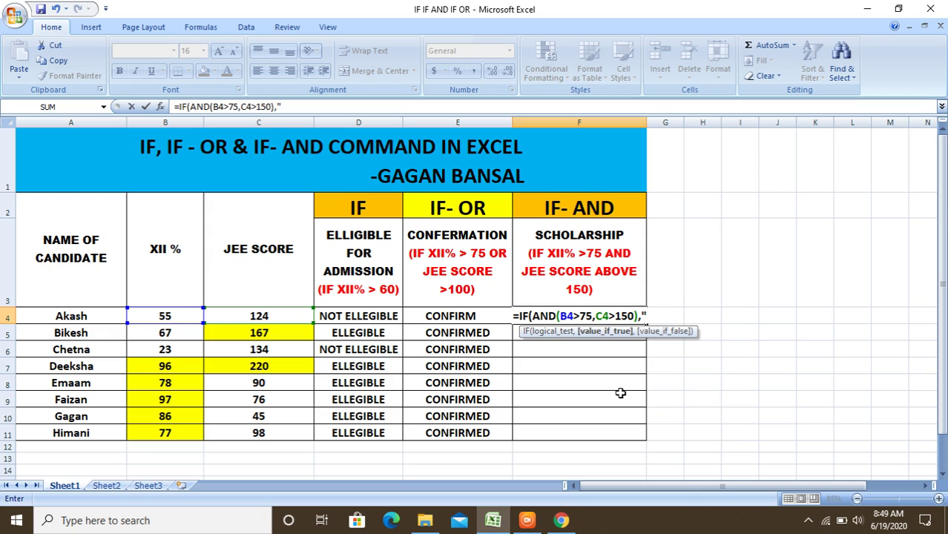
type("YES")
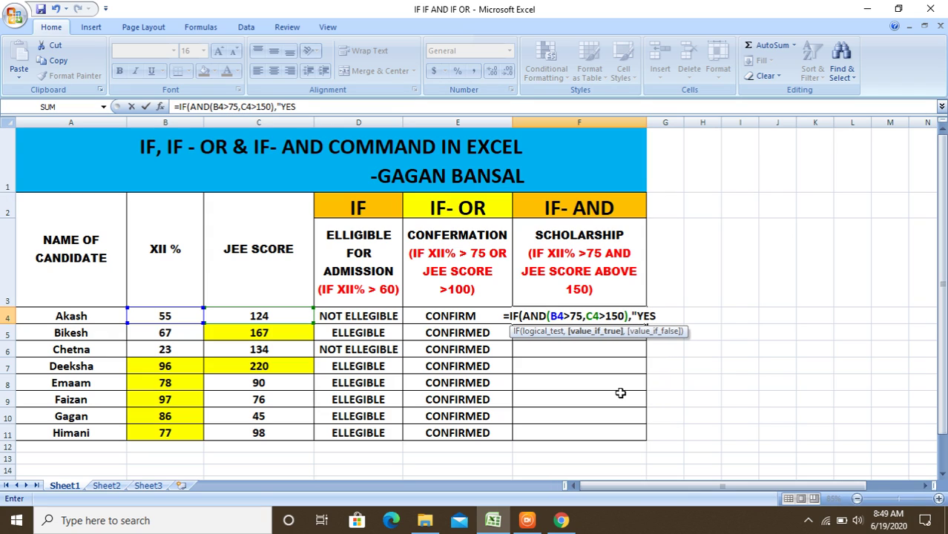
type("\",")
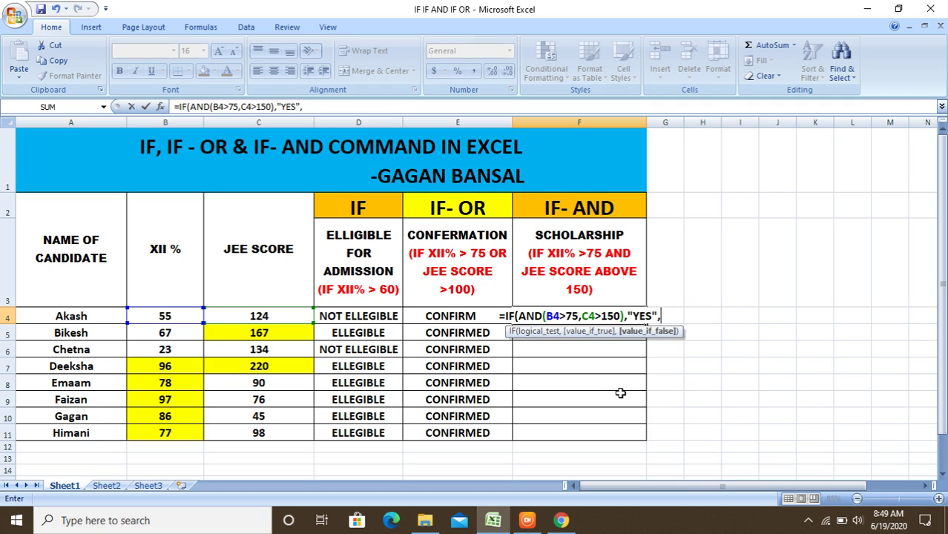
type("\"NO")
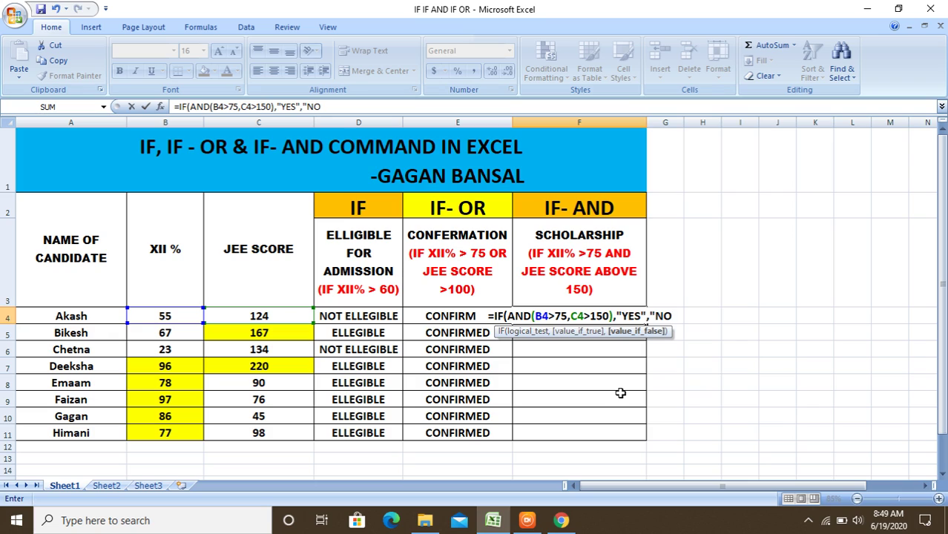
type("\"")
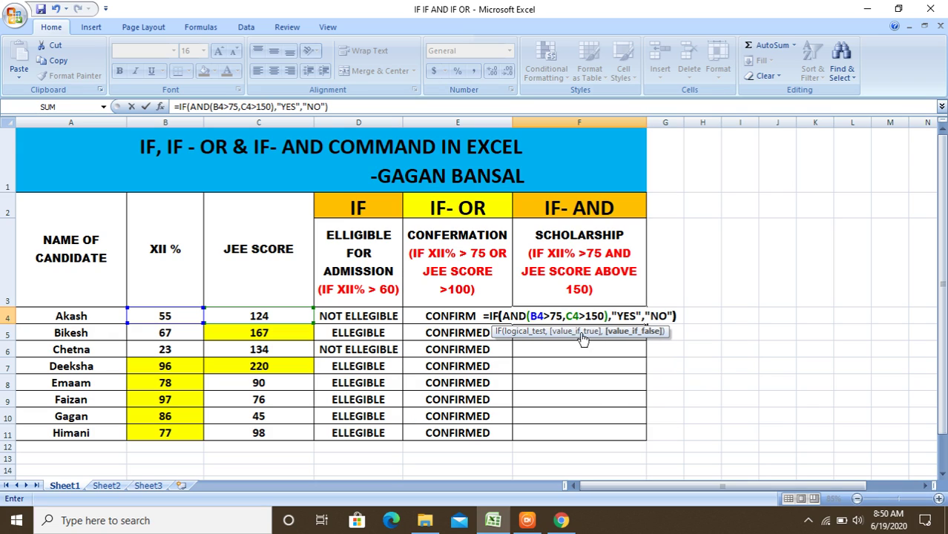
type(")")
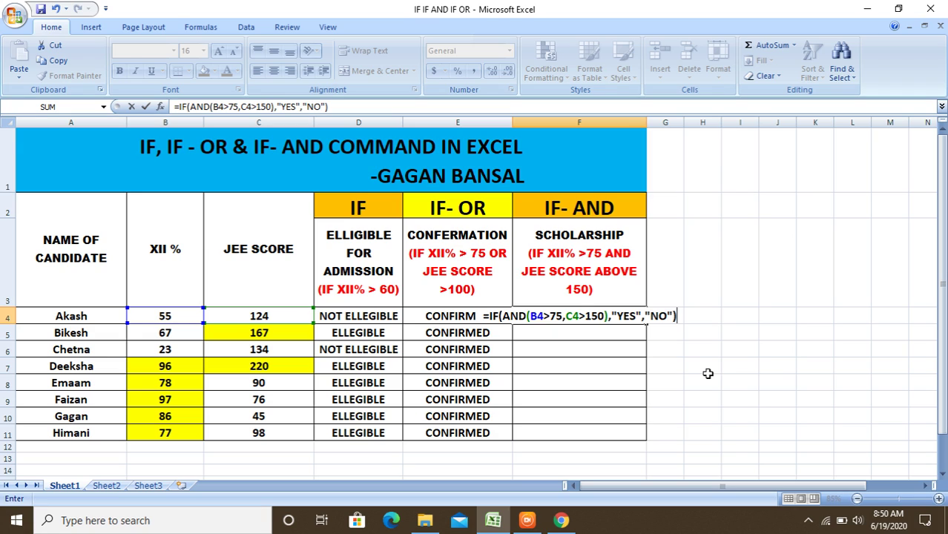
key("Return")
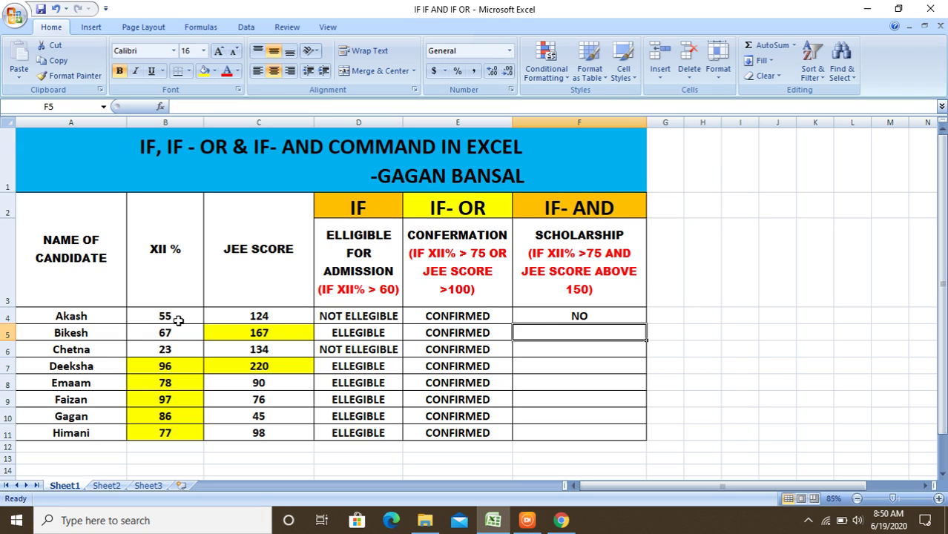
- Fill the scholarship formula from F4 down through F11 and check the formula in F7
left_click(619, 315)
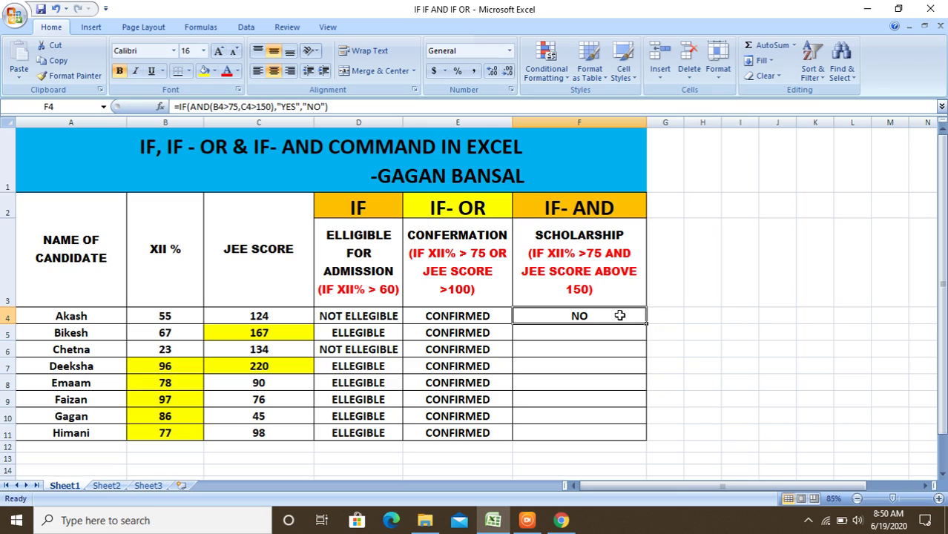
left_click_drag(644, 323, 645, 441)
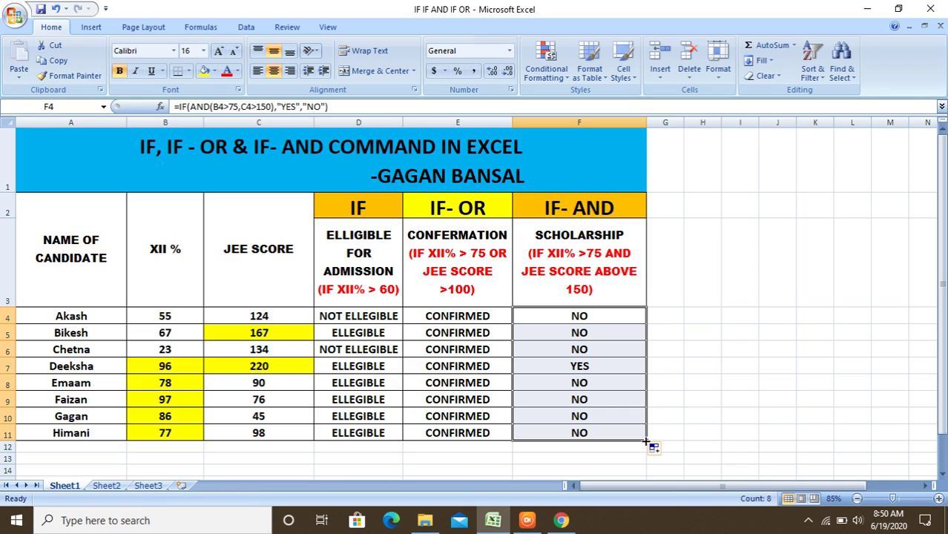
left_click(556, 362)
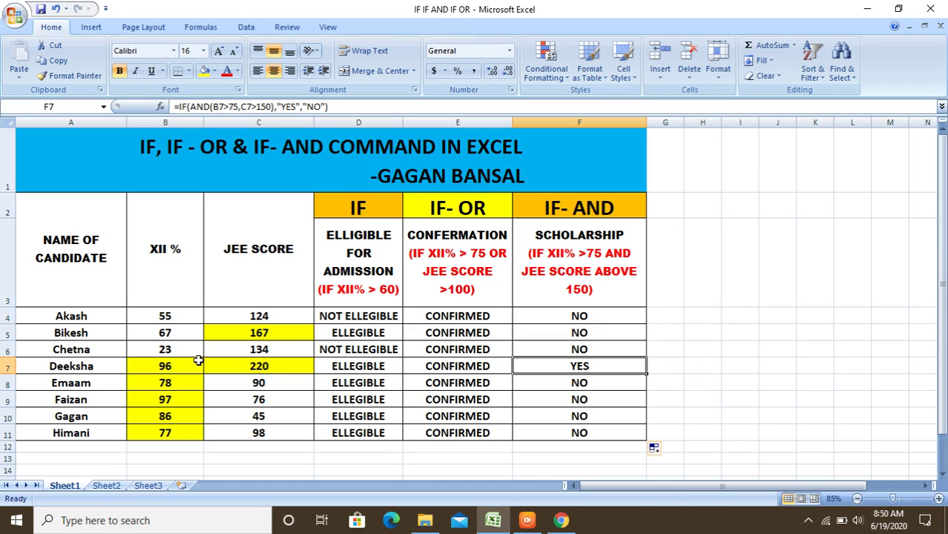